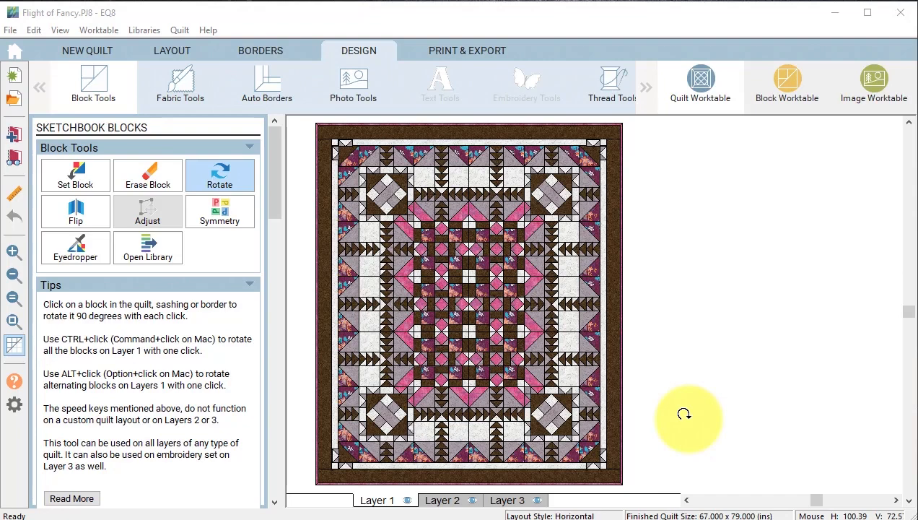
- Hide the quilt's patch outlines and, with Layer 2 active, add a plain block to the sketchbook blocks
{"action": "left_click", "coordinate": [13, 349]}
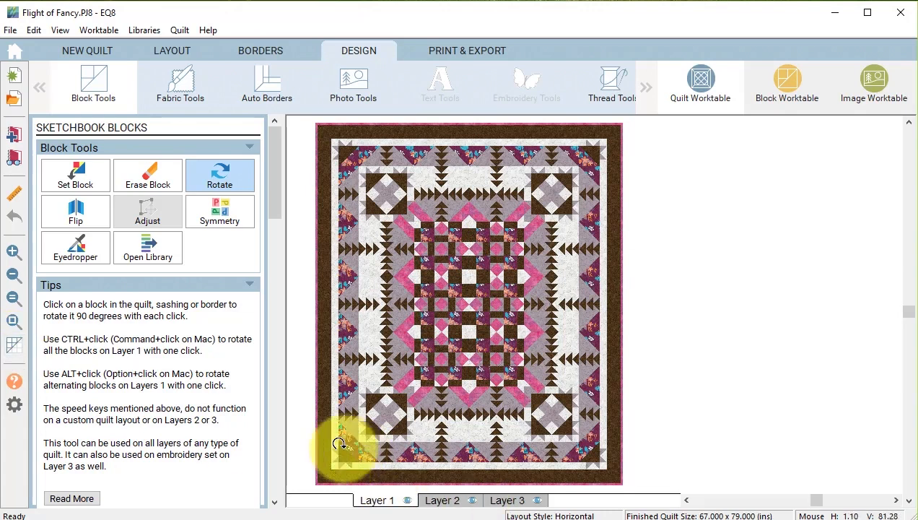
{"action": "left_click", "coordinate": [444, 500]}
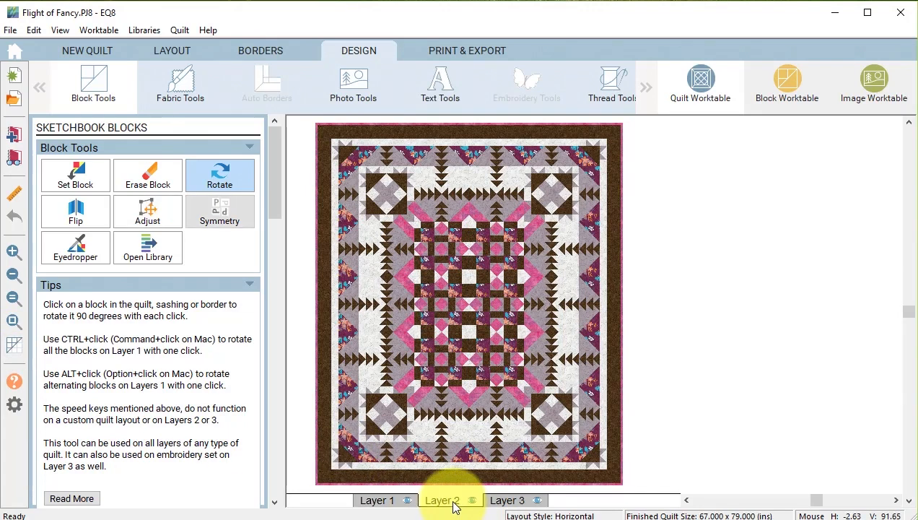
{"action": "left_click", "coordinate": [73, 173]}
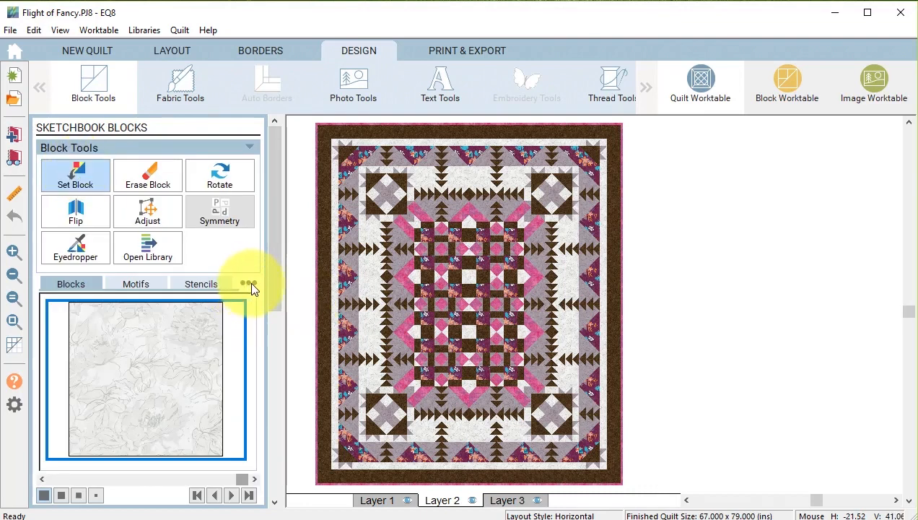
{"action": "left_click", "coordinate": [250, 283]}
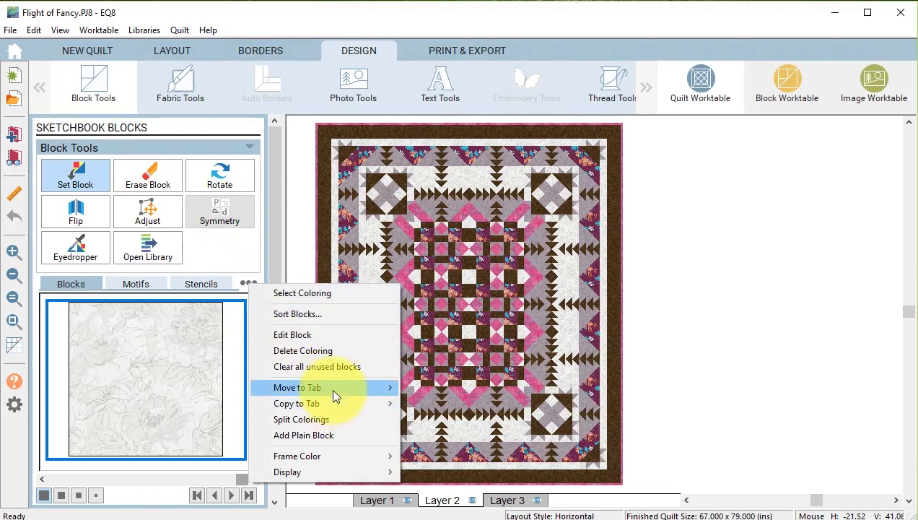
{"action": "left_click", "coordinate": [306, 435]}
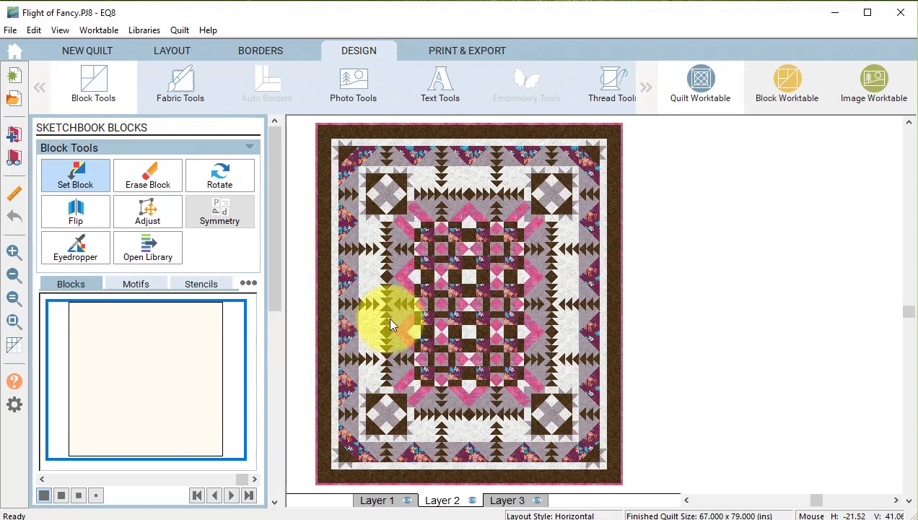
- Place the plain block on Layer 2 and align it with the upper-left corner of the central checkered area at X 12, Y 12
{"action": "left_click_drag", "start_coordinate": [154, 368], "coordinate": [433, 253]}
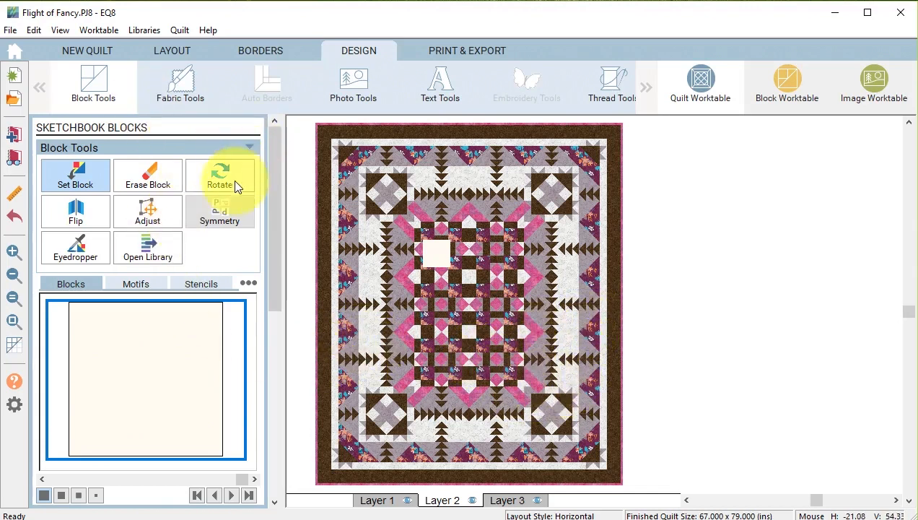
{"action": "left_click", "coordinate": [145, 213]}
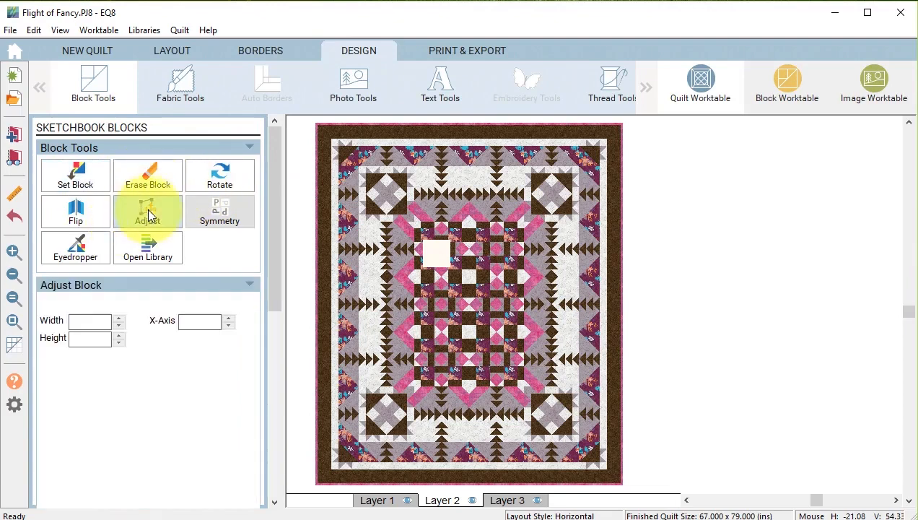
{"action": "left_click", "coordinate": [436, 259]}
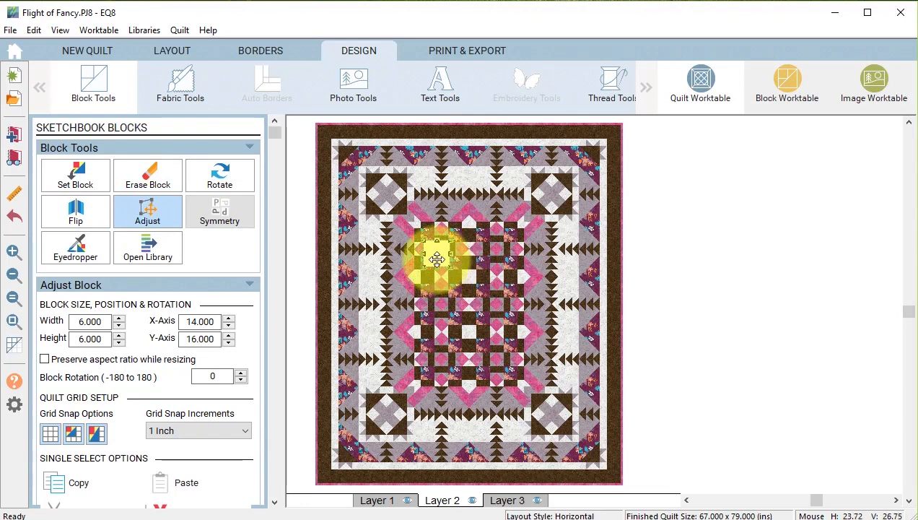
{"action": "left_click_drag", "start_coordinate": [437, 260], "coordinate": [426, 241]}
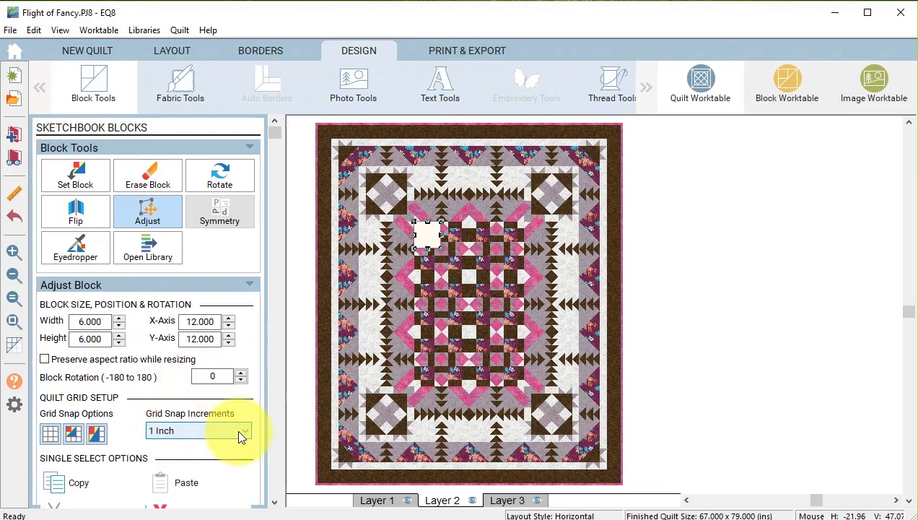
- Enlarge the plain block to 24 × 36 inches over the whole quilt centre and realign it at X 12, Y 12
{"action": "left_click", "coordinate": [100, 434]}
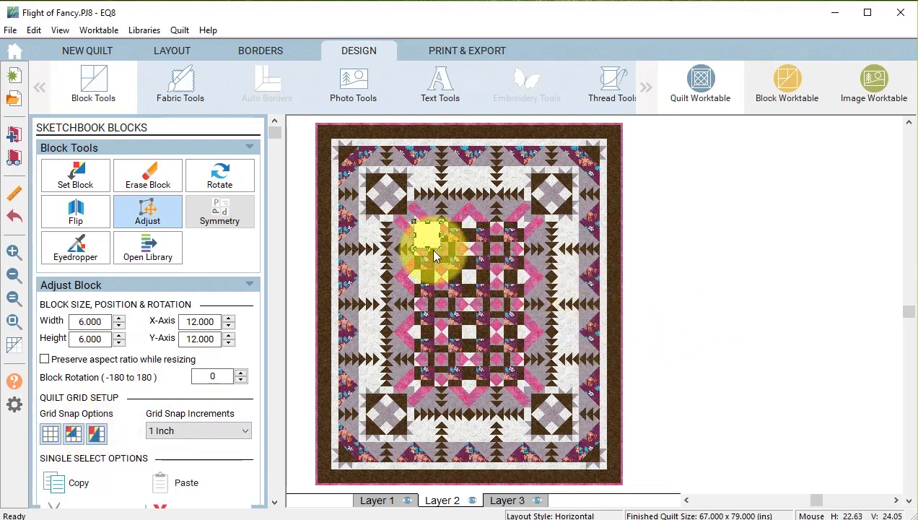
{"action": "left_click_drag", "start_coordinate": [439, 249], "coordinate": [522, 387]}
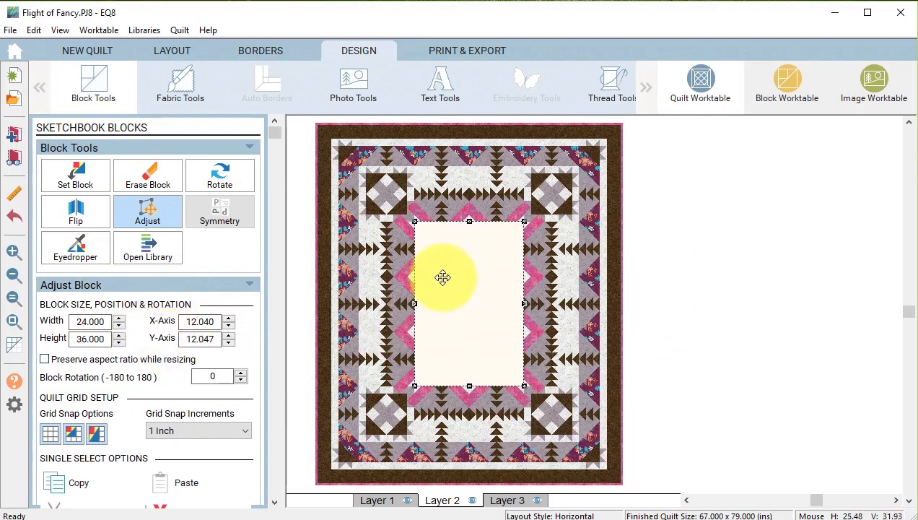
{"action": "left_click_drag", "start_coordinate": [442, 277], "coordinate": [438, 282]}
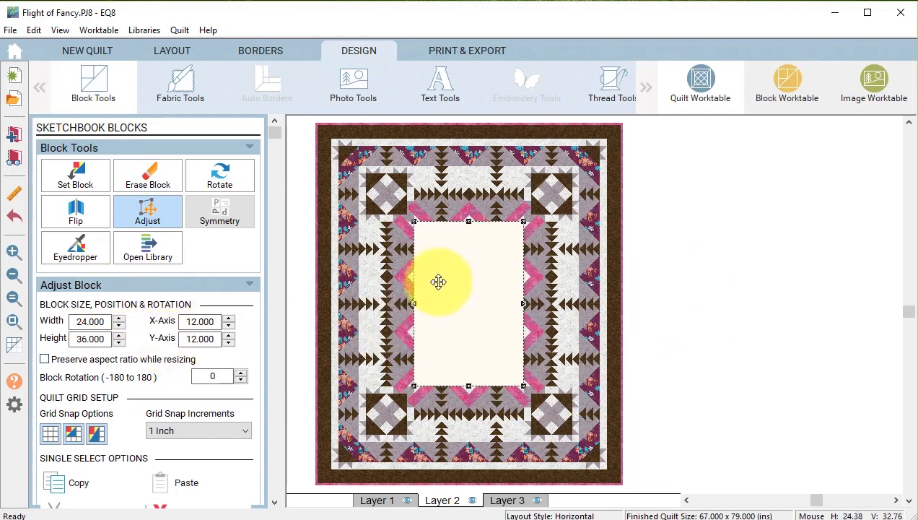
{"action": "left_click", "coordinate": [713, 302]}
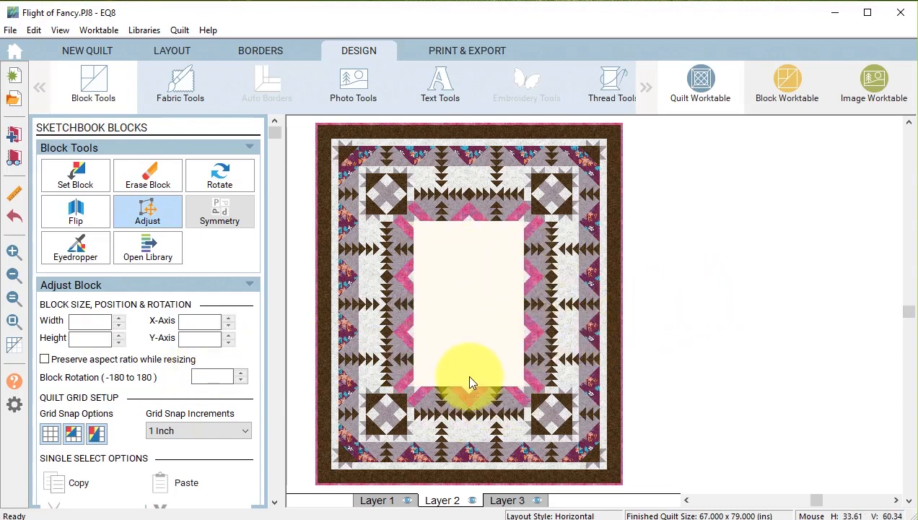
- Sample the pale floral background fabric from the quilt on Layer 1 and paint the Layer 2 plain block with it
{"action": "left_click", "coordinate": [375, 500]}
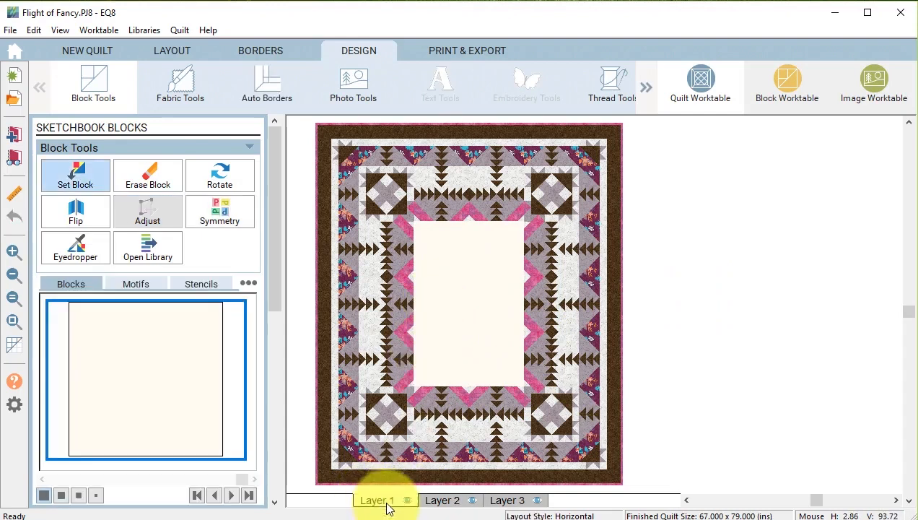
{"action": "left_click", "coordinate": [72, 246]}
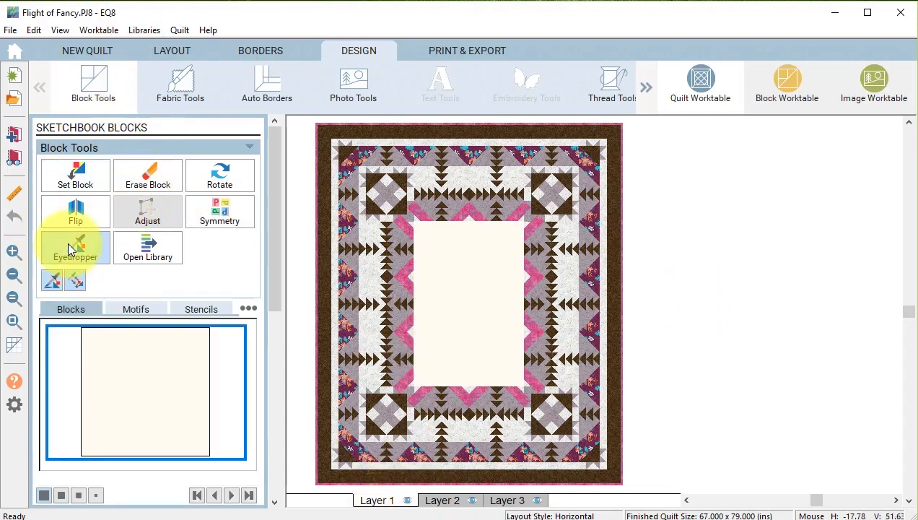
{"action": "left_click", "coordinate": [476, 173]}
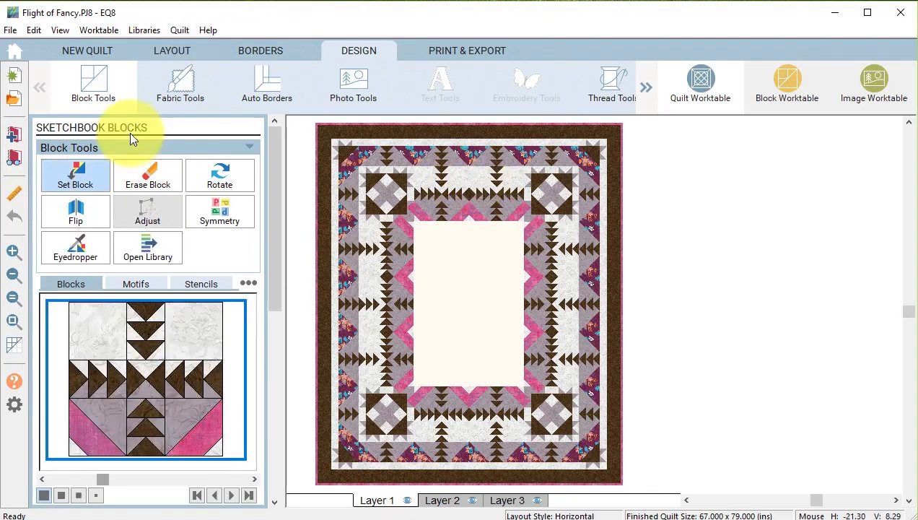
{"action": "left_click", "coordinate": [181, 87]}
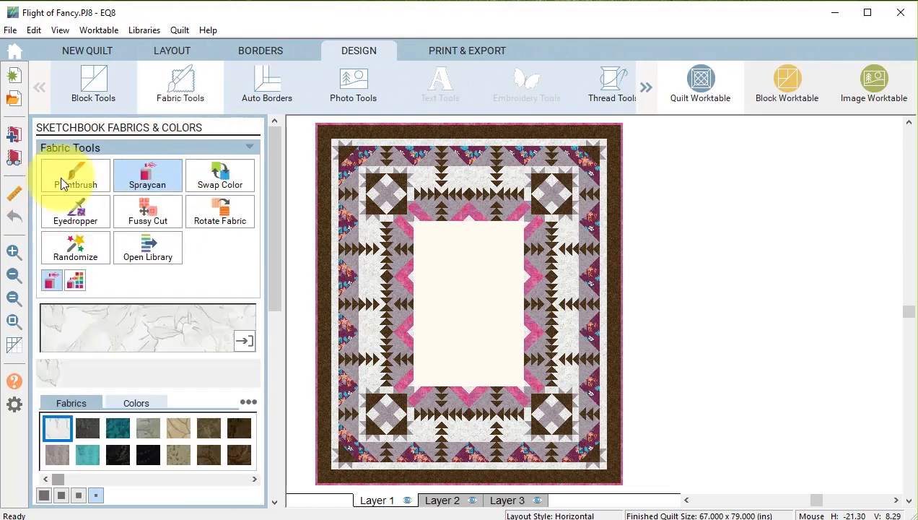
{"action": "left_click", "coordinate": [485, 175]}
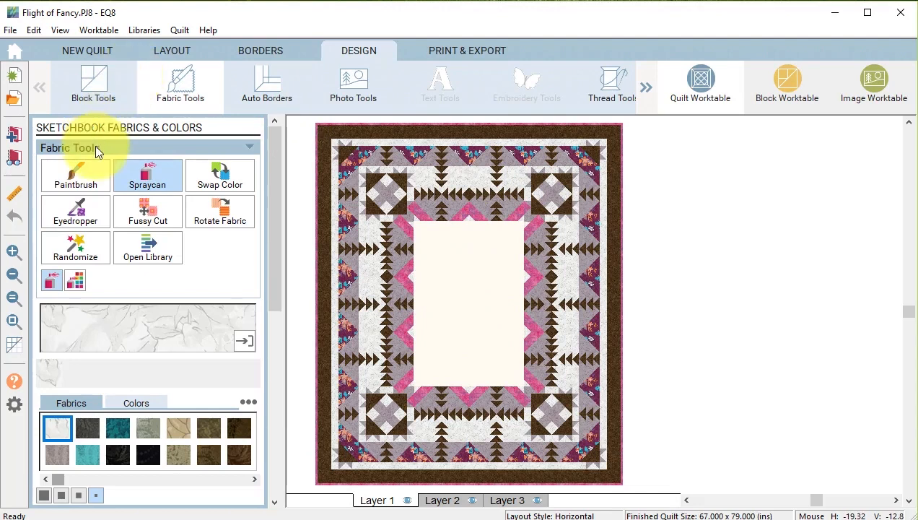
{"action": "left_click", "coordinate": [76, 167]}
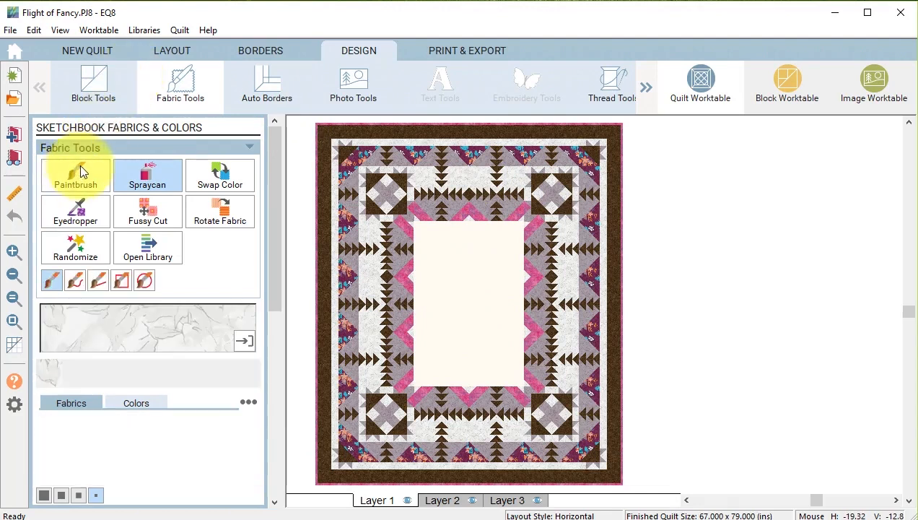
{"action": "left_click", "coordinate": [439, 500]}
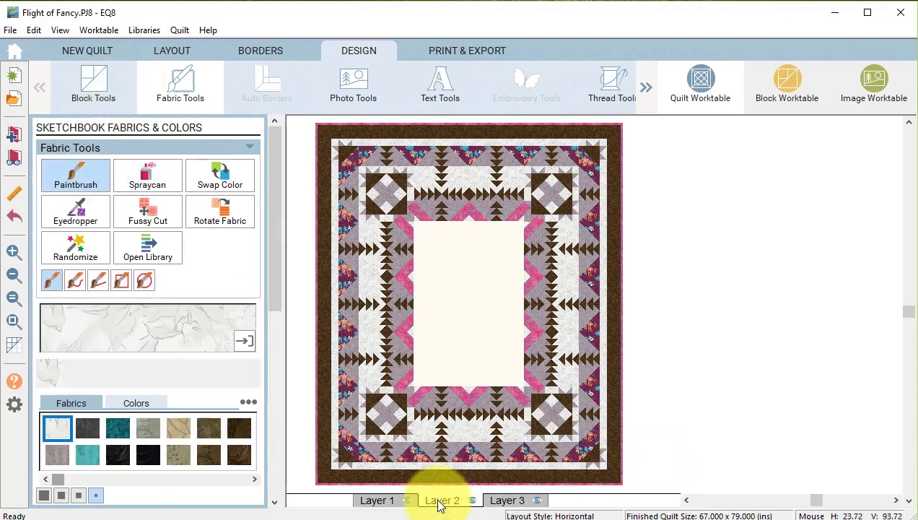
{"action": "left_click", "coordinate": [465, 273]}
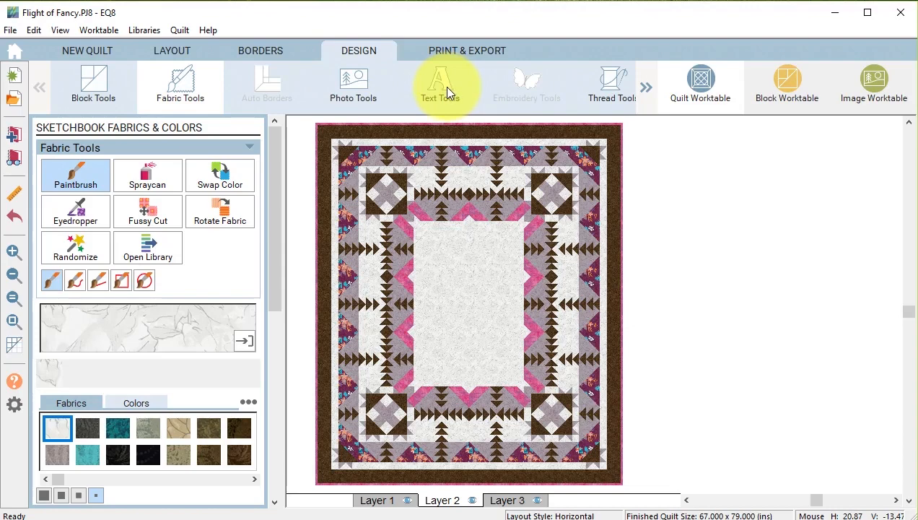
- Export the quilt as a PNG image named Flight of Fancy Label 3 with a width of 8 inches
{"action": "left_click", "coordinate": [473, 52]}
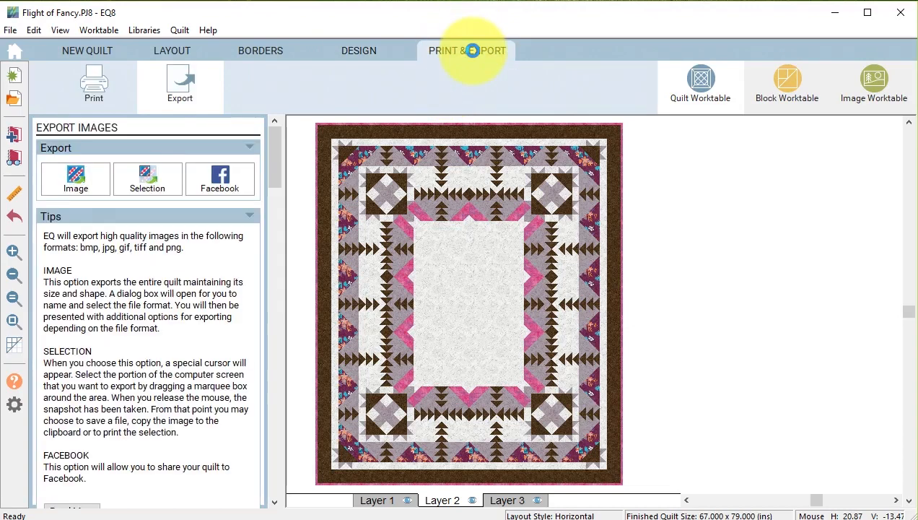
{"action": "left_click", "coordinate": [74, 175]}
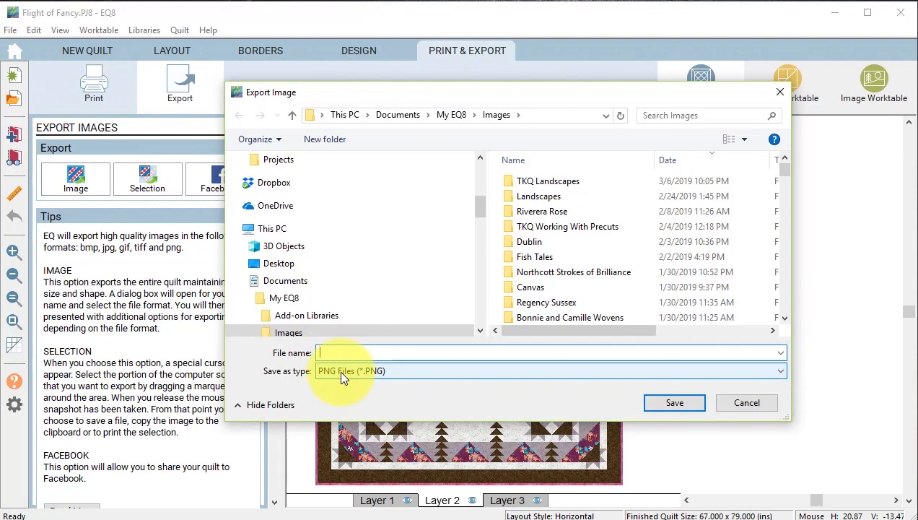
{"action": "type", "text": "Flight of "}
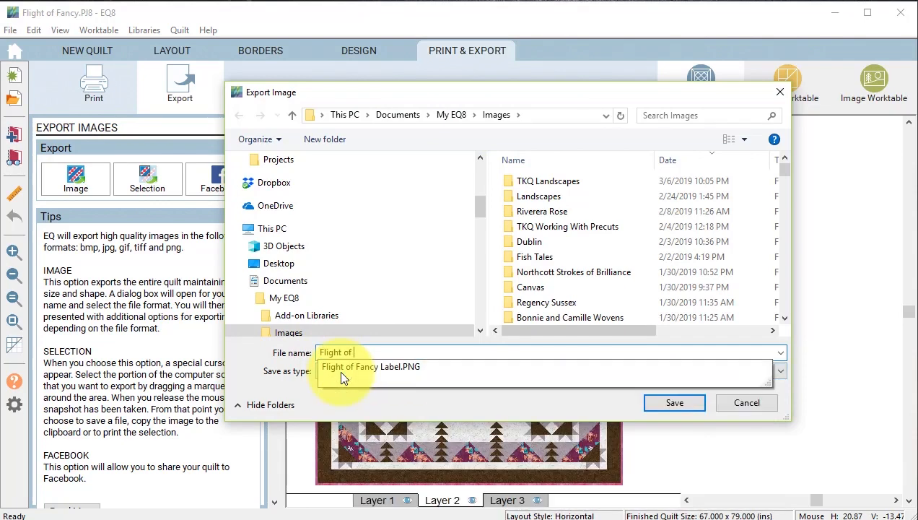
{"action": "type", "text": "Fancy Label 3"}
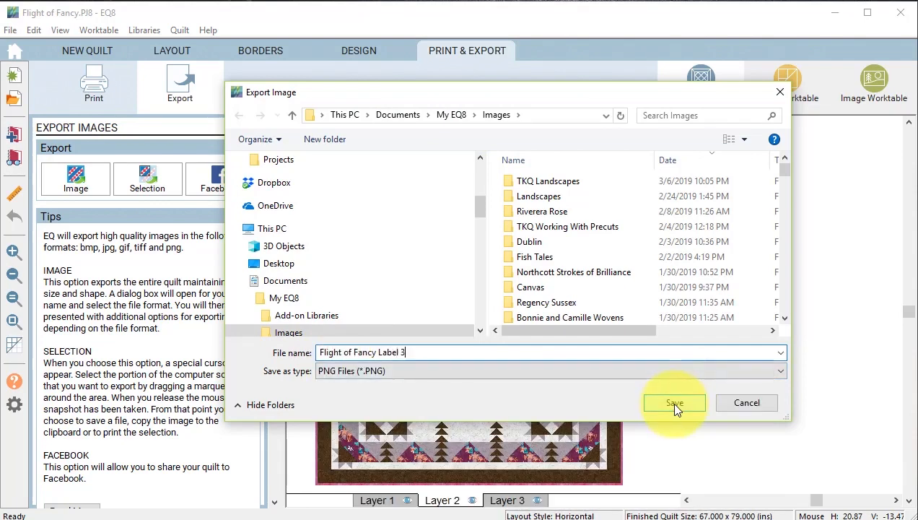
{"action": "left_click", "coordinate": [675, 404]}
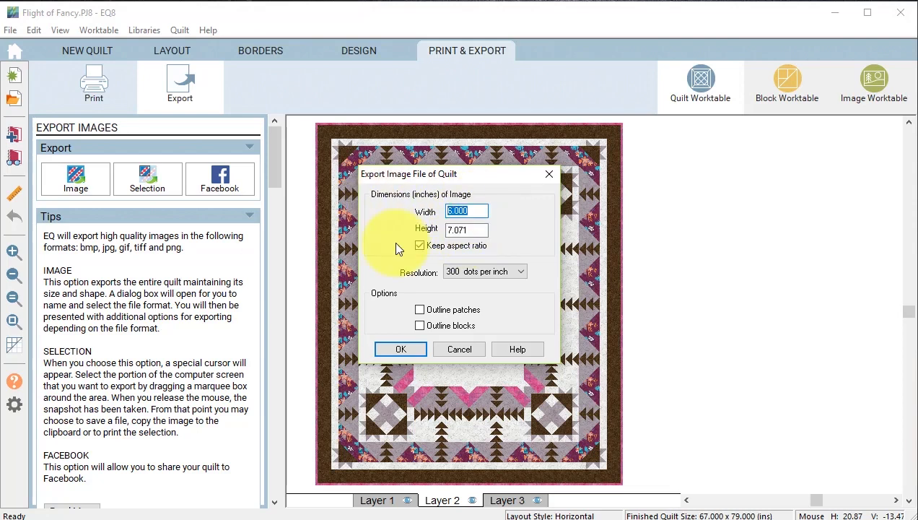
{"action": "type", "text": "8"}
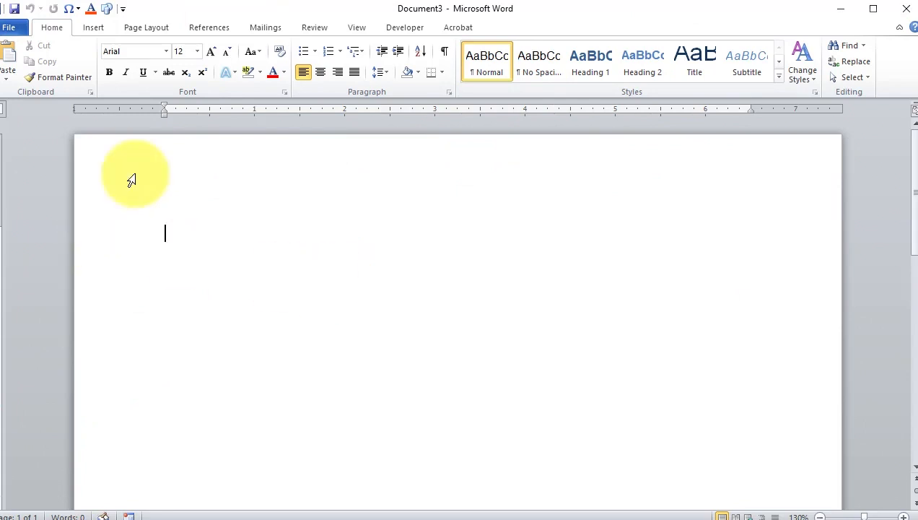
- In a blank Microsoft Word document, insert the picture Flight of Fancy Label 3.PNG
{"action": "left_click", "coordinate": [93, 29]}
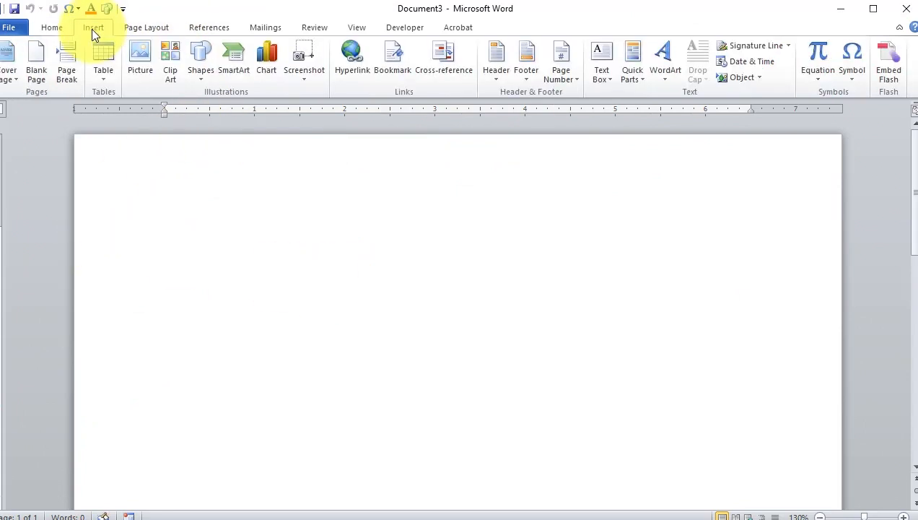
{"action": "left_click", "coordinate": [135, 67]}
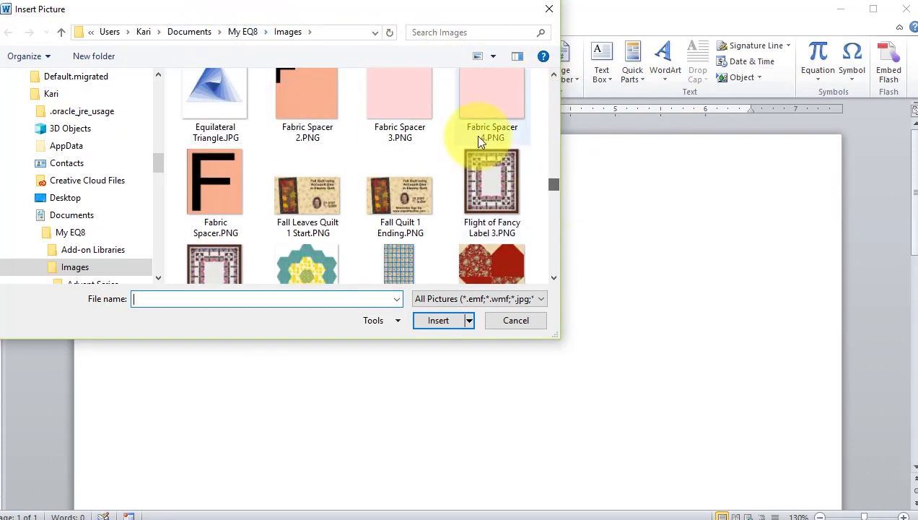
{"action": "left_click", "coordinate": [498, 187]}
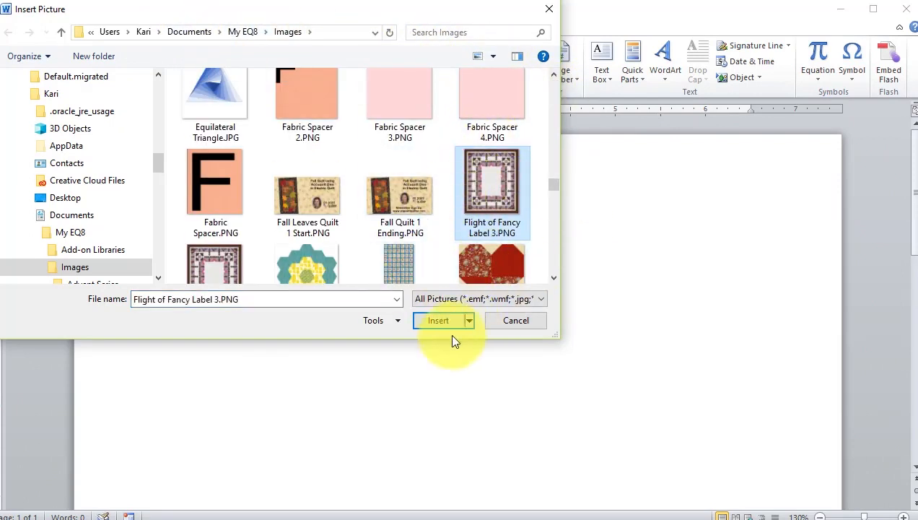
{"action": "left_click", "coordinate": [438, 319]}
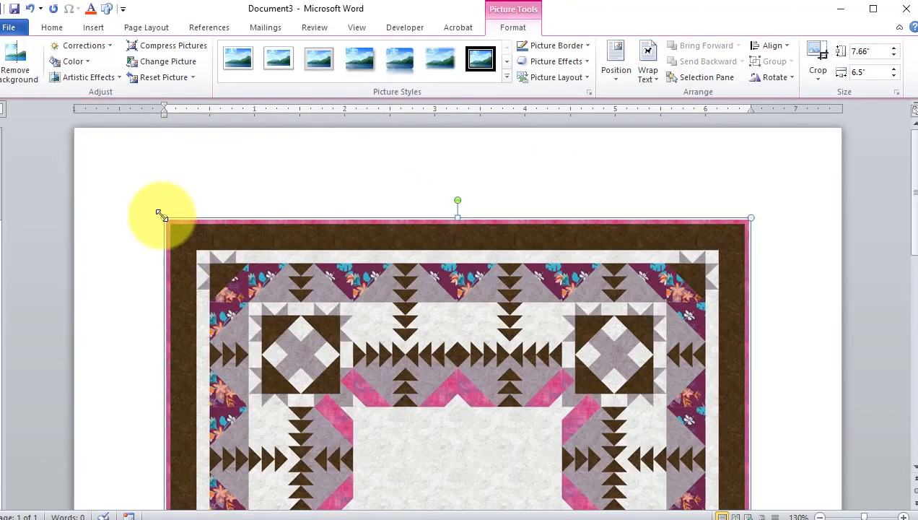
- Resize the quilt picture to about 5.2 inches wide by 6.13 inches high and rotate it 90° clockwise
{"action": "left_click_drag", "start_coordinate": [162, 218], "coordinate": [506, 475]}
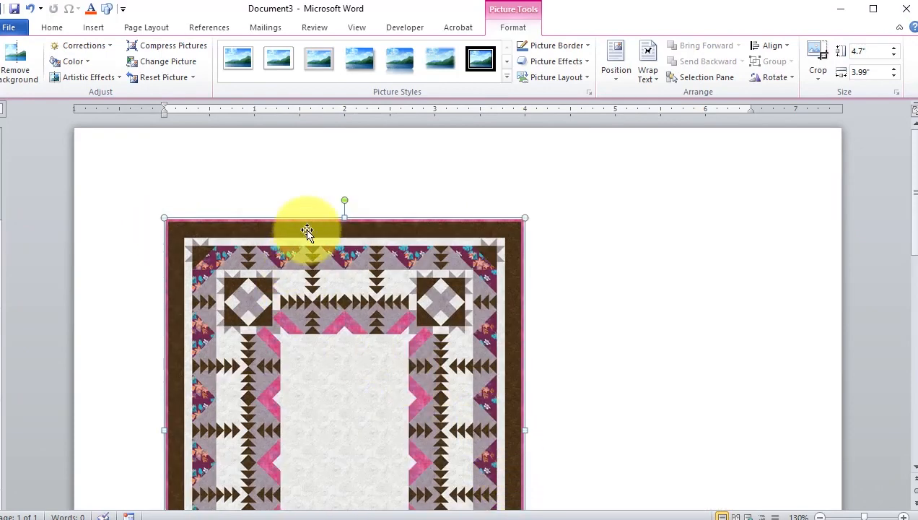
{"action": "left_click_drag", "start_coordinate": [307, 229], "coordinate": [171, 222]}
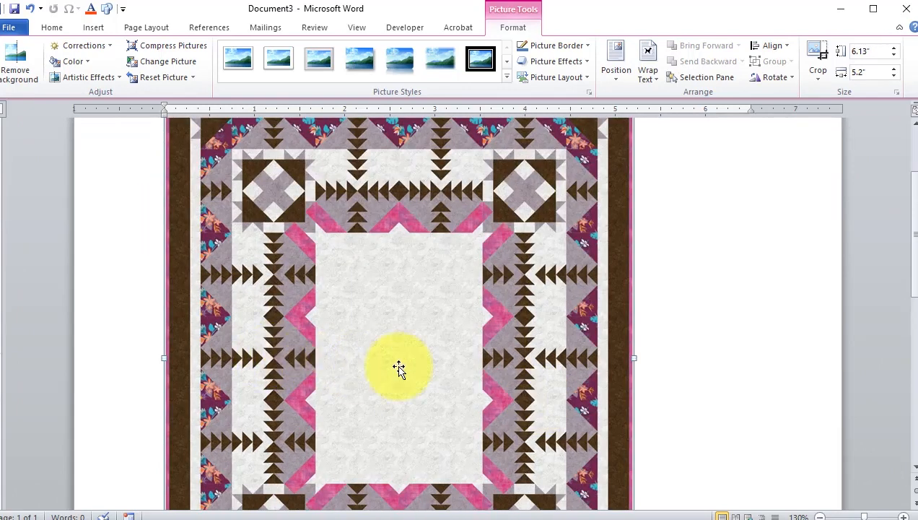
{"action": "scroll", "coordinate": [399, 371], "scroll_direction": "up", "scroll_amount": 2}
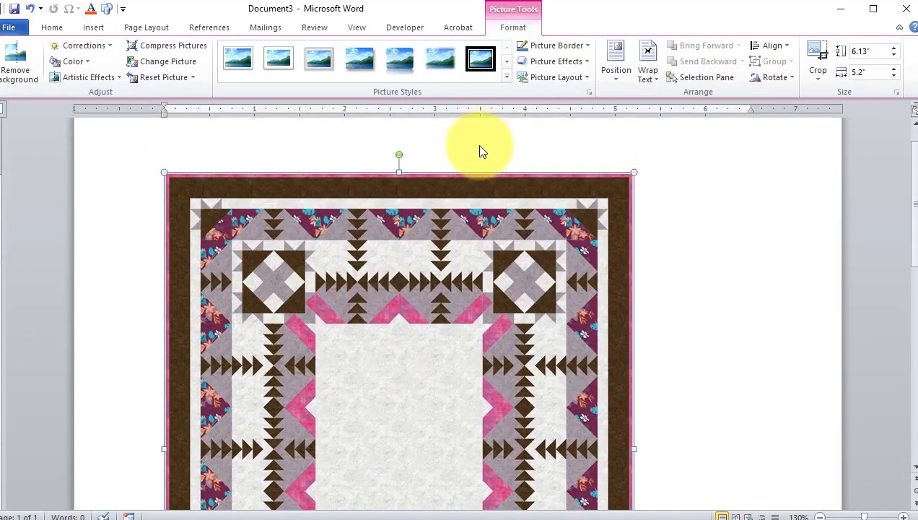
{"action": "left_click_drag", "start_coordinate": [399, 157], "coordinate": [697, 433]}
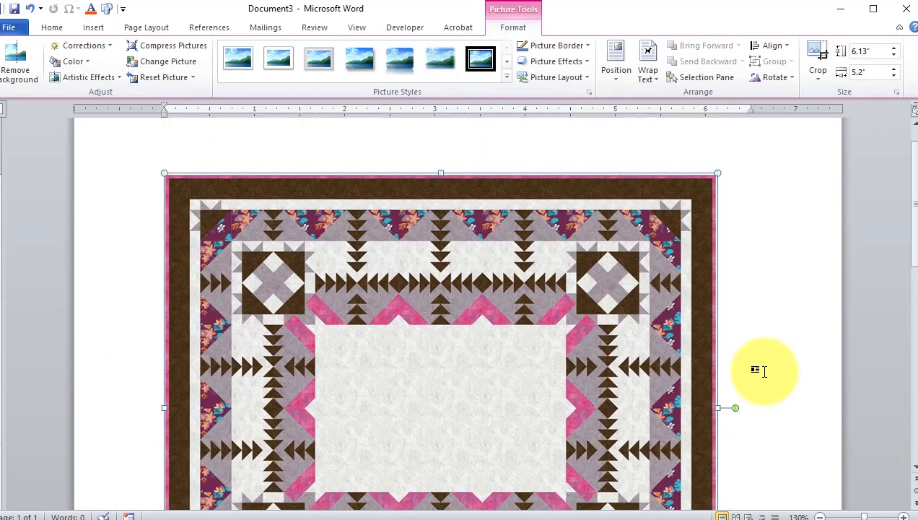
- Draw a text box about 2.9 inches wide by 1.91 inches high over the blank centre of the quilt picture
{"action": "scroll", "coordinate": [765, 370], "scroll_direction": "down", "scroll_amount": 3}
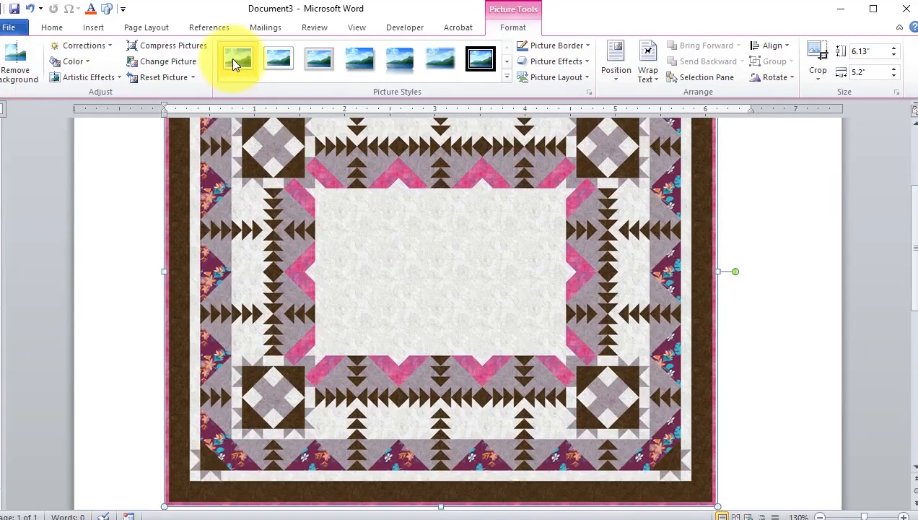
{"action": "left_click", "coordinate": [87, 28]}
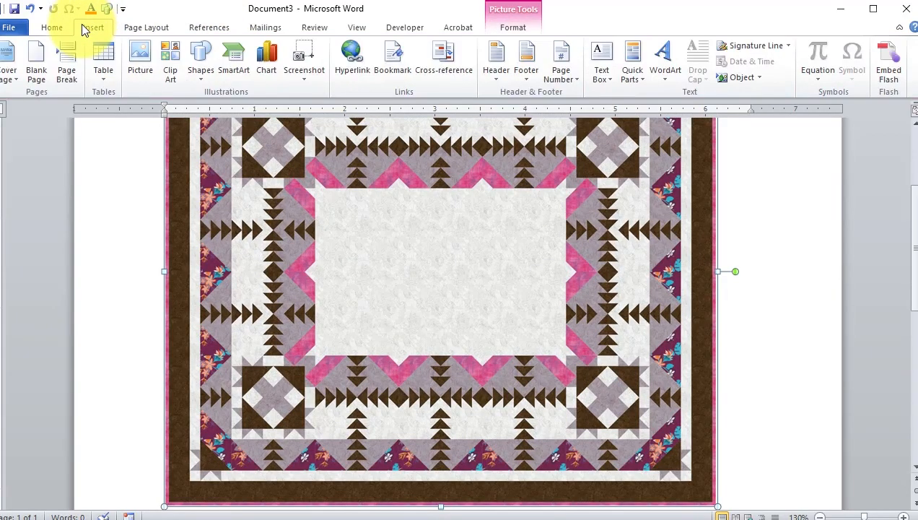
{"action": "left_click", "coordinate": [599, 73]}
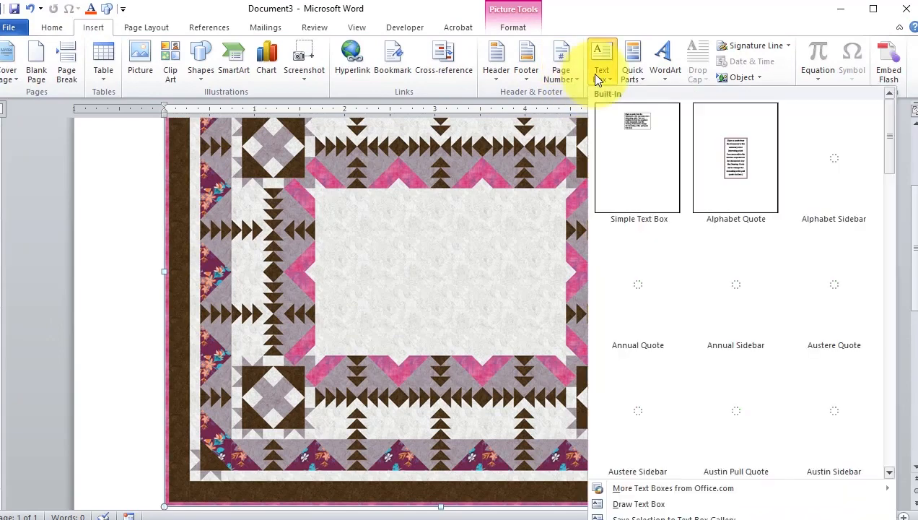
{"action": "left_click", "coordinate": [639, 504]}
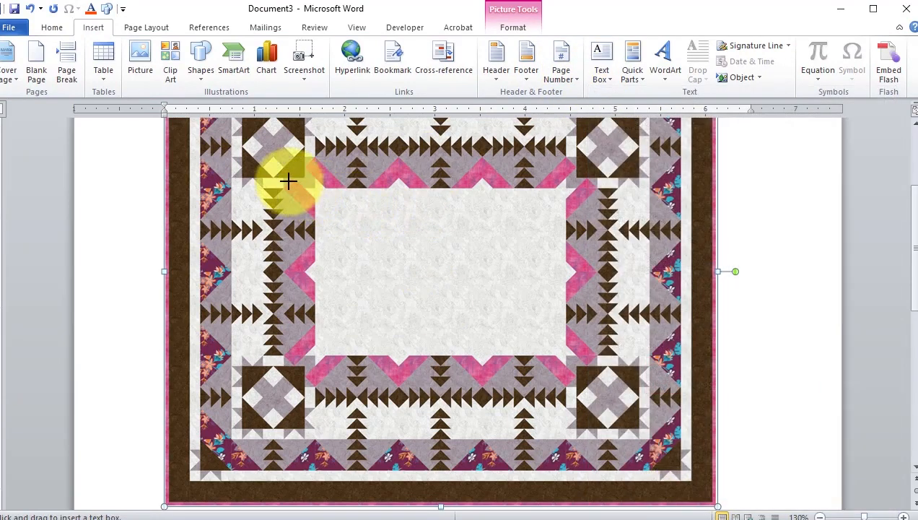
{"action": "left_click_drag", "start_coordinate": [307, 184], "coordinate": [564, 357]}
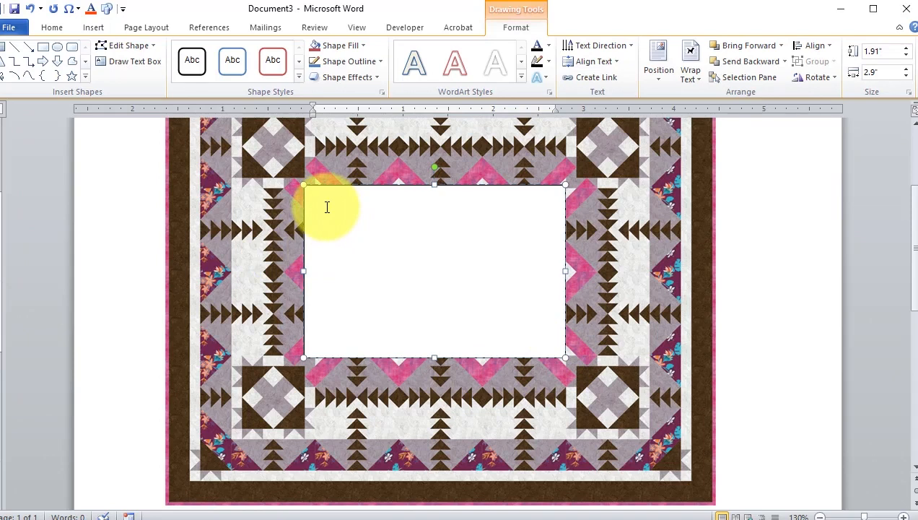
- Enter centred lines: Flight of Fancy, the designer's name, 2018, and "An original design created for MN Quilters. It was used as their Mystery Quilt for 2018."
{"action": "type", "text": "Flight of Fancy Kari Schell 2018  An original design created for MN Quilters.  It was used as their Mystery Quilt for 2018."}
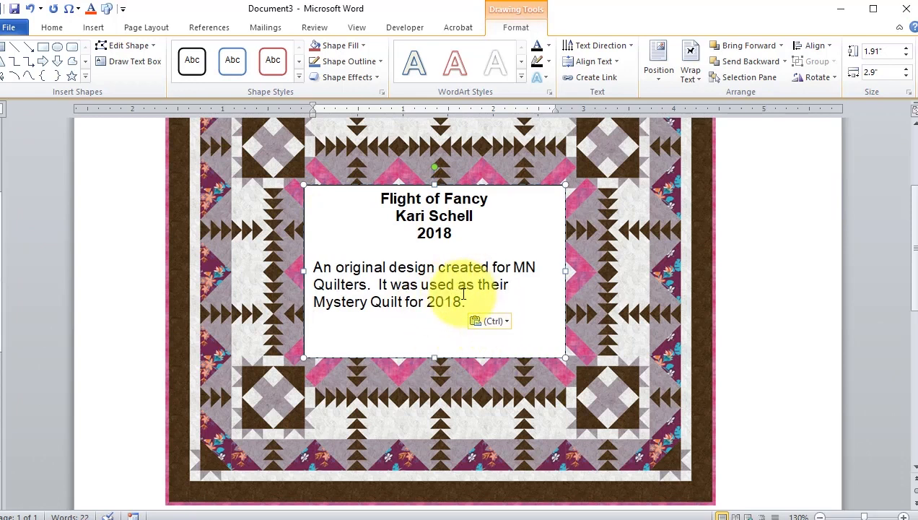
{"action": "left_click_drag", "start_coordinate": [468, 305], "coordinate": [292, 258]}
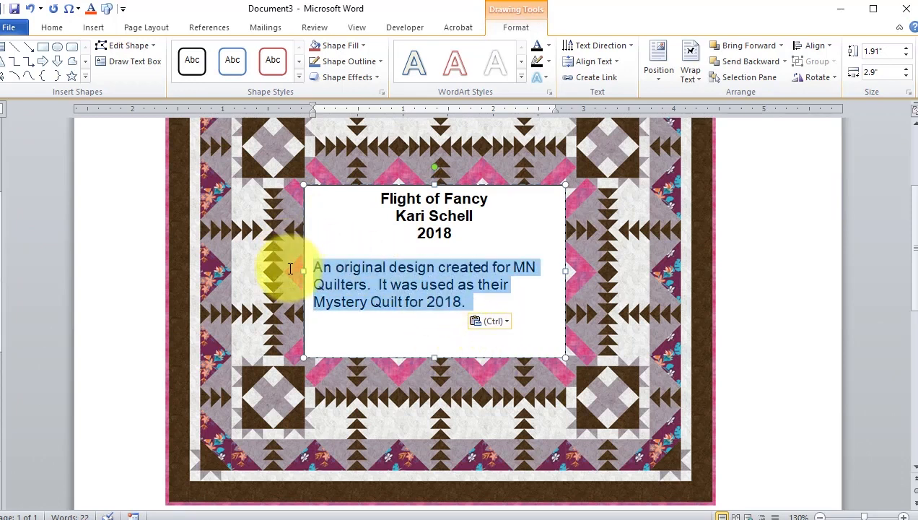
{"action": "left_click", "coordinate": [46, 28]}
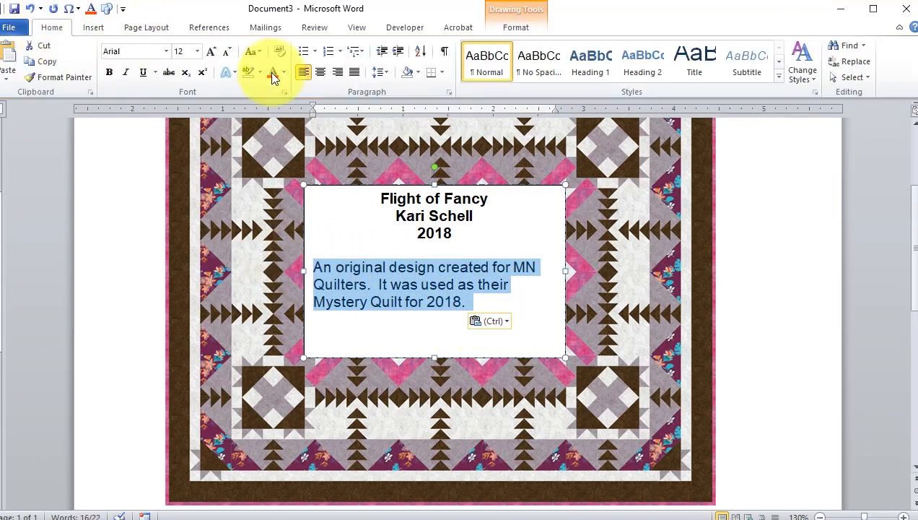
{"action": "left_click", "coordinate": [321, 72]}
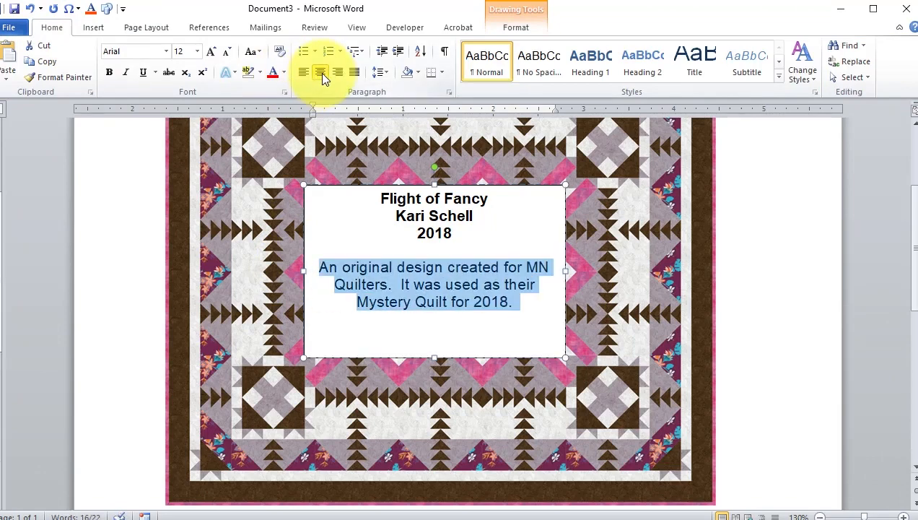
- Shift the text box slightly lower over the quilt centre and give it no fill and no line
{"action": "left_click_drag", "start_coordinate": [473, 183], "coordinate": [488, 195]}
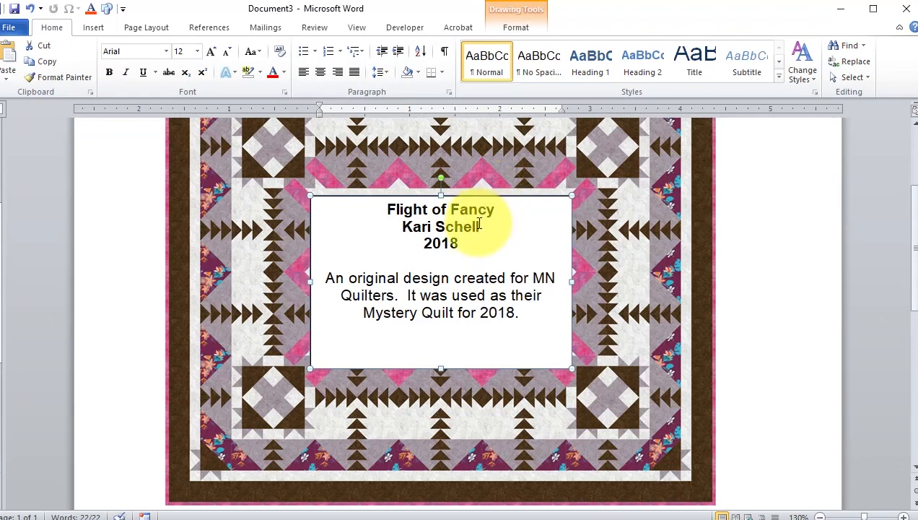
{"action": "right_click", "coordinate": [489, 195]}
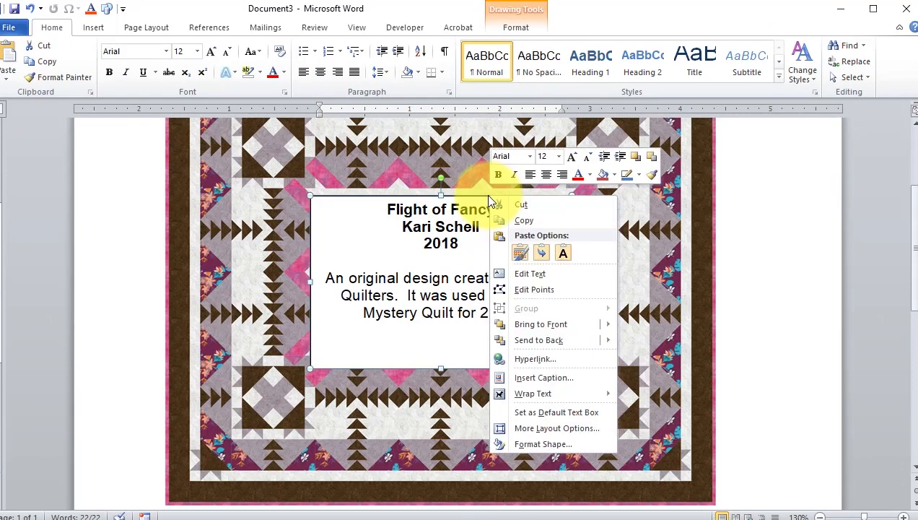
{"action": "left_click", "coordinate": [553, 441]}
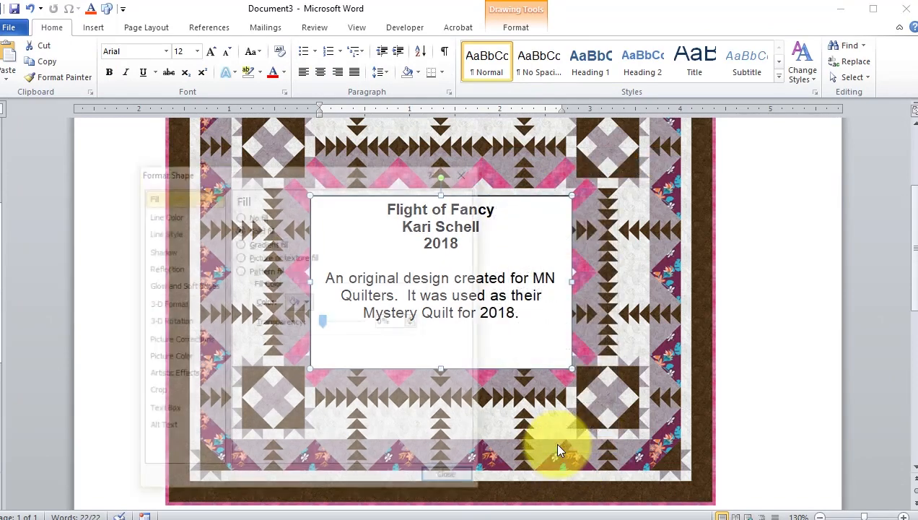
{"action": "left_click", "coordinate": [240, 216]}
{"action": "left_click", "coordinate": [171, 215]}
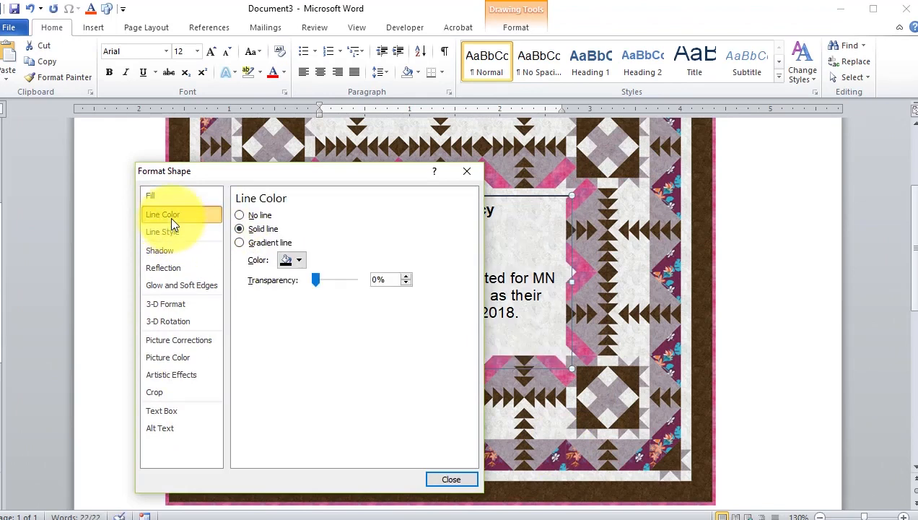
{"action": "left_click", "coordinate": [239, 215]}
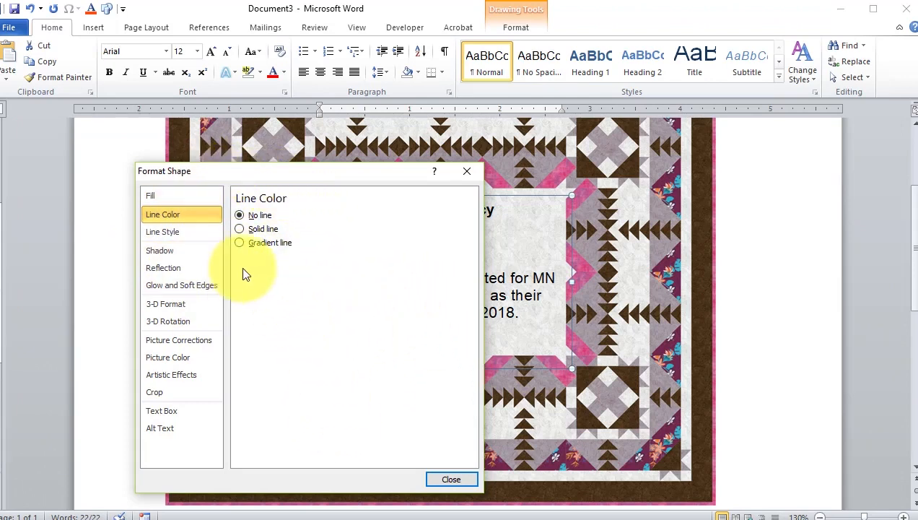
{"action": "left_click", "coordinate": [449, 479]}
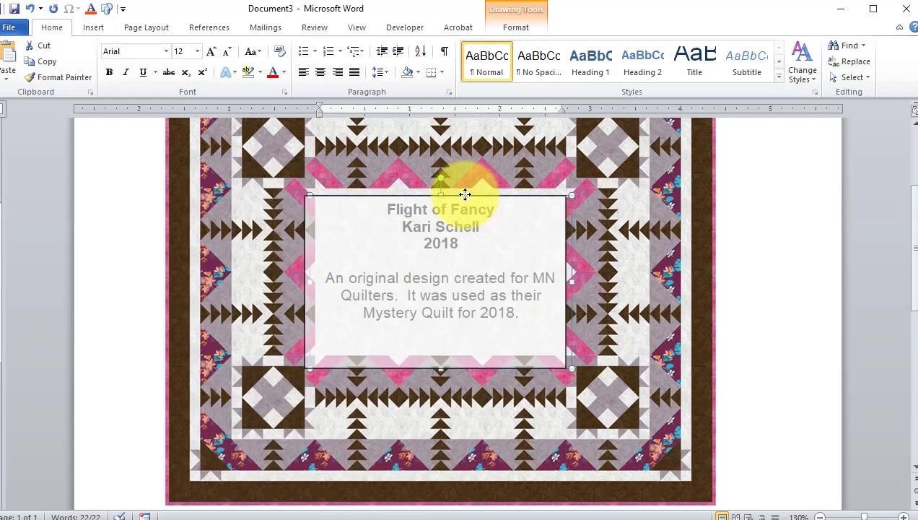
- Fine-tune the text box's position so the label text sits centred in the blank middle of the quilt, and deselect it
{"action": "left_click_drag", "start_coordinate": [465, 194], "coordinate": [466, 198]}
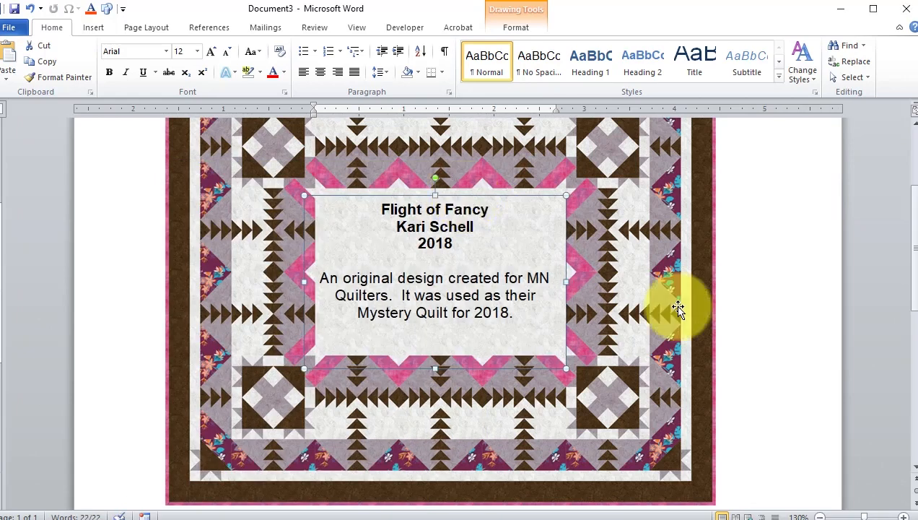
{"action": "key", "text": "ctrl+Right"}
{"action": "key", "text": "ctrl+Right"}
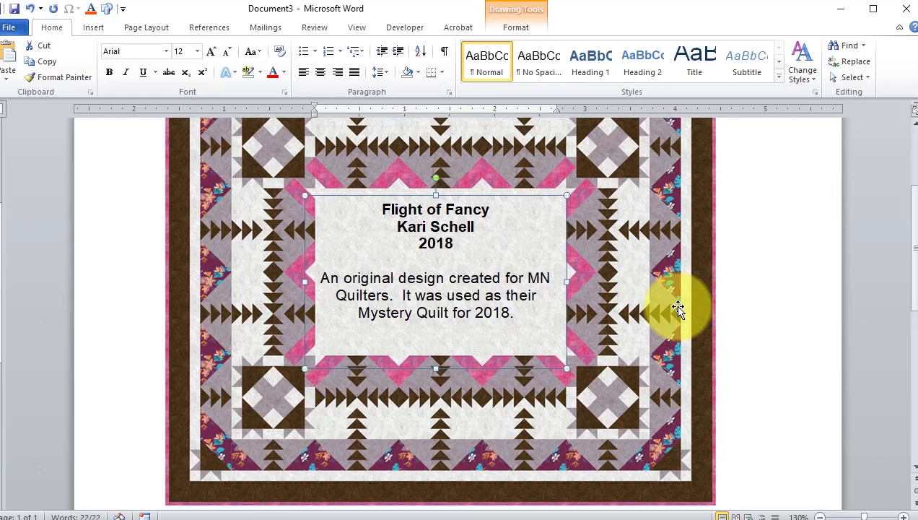
{"action": "key", "text": "ctrl+Right"}
{"action": "key", "text": "ctrl+Right"}
{"action": "key", "text": "ctrl+Right"}
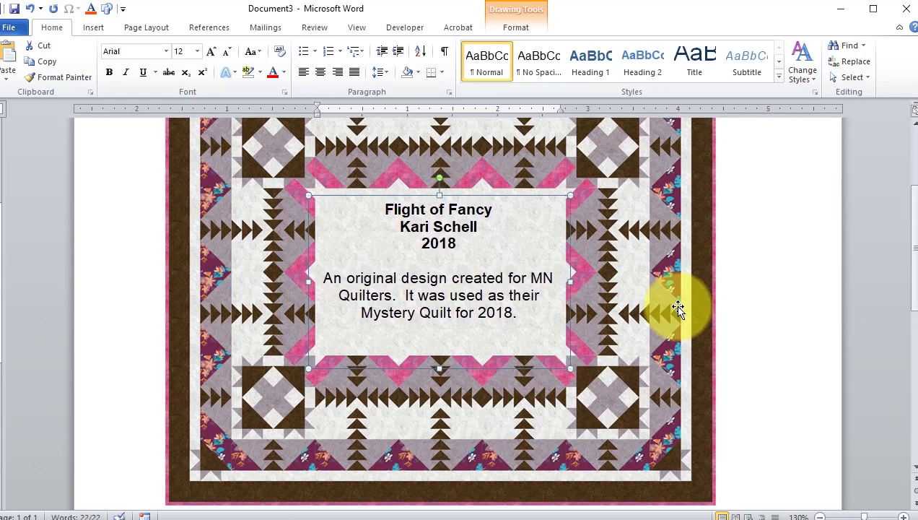
{"action": "left_click", "coordinate": [742, 231]}
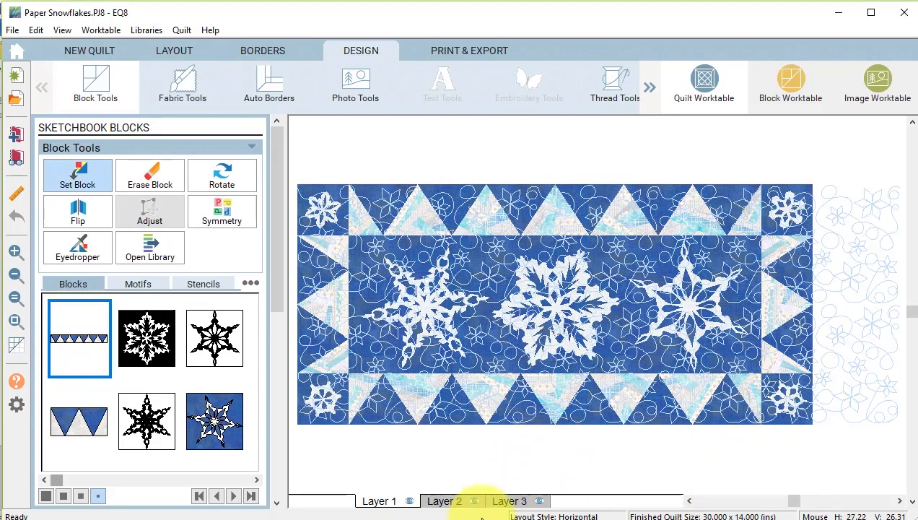
- In the EQ8 project Paper Snowflakes, select all the quilting designs on Layer 3 and hide that layer
{"action": "left_click", "coordinate": [518, 502]}
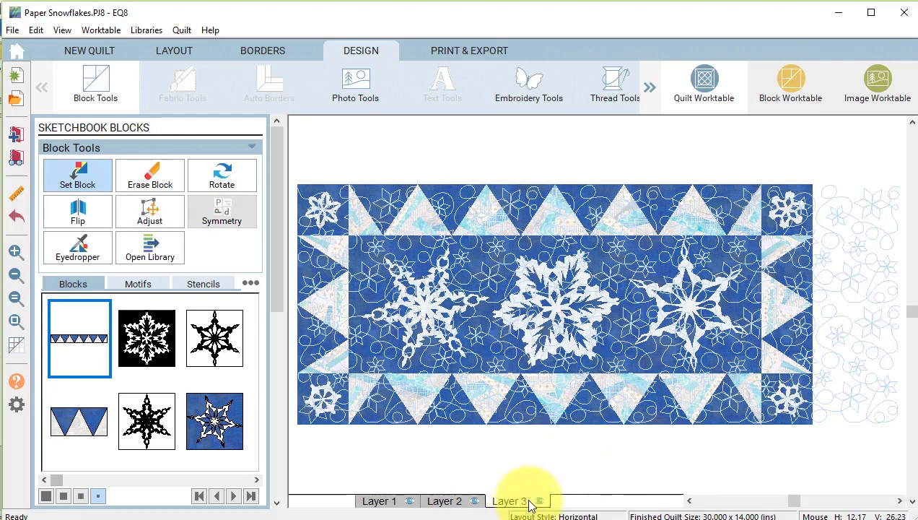
{"action": "left_click", "coordinate": [152, 209]}
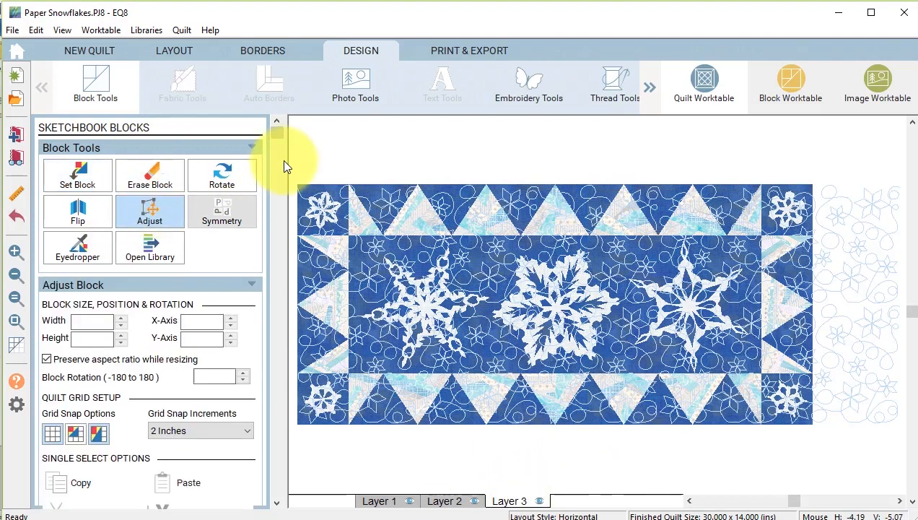
{"action": "left_click_drag", "start_coordinate": [292, 158], "coordinate": [917, 483]}
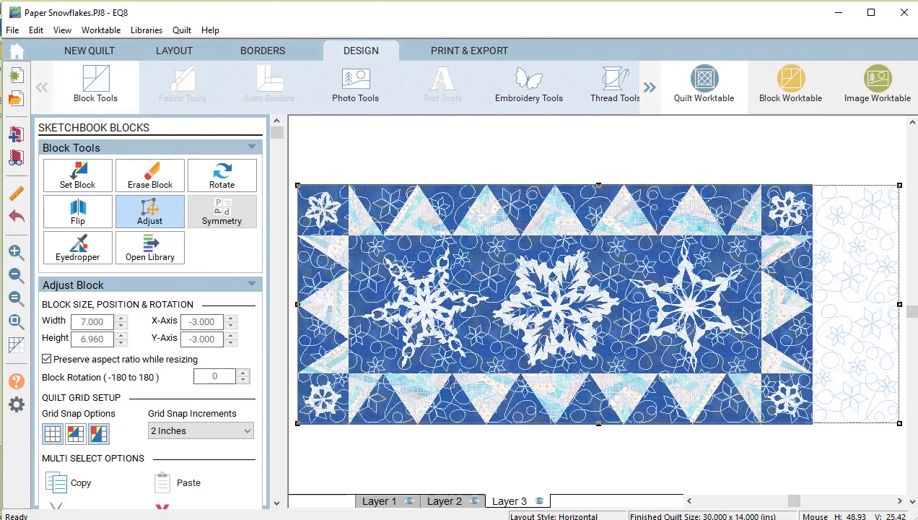
{"action": "left_click", "coordinate": [540, 501]}
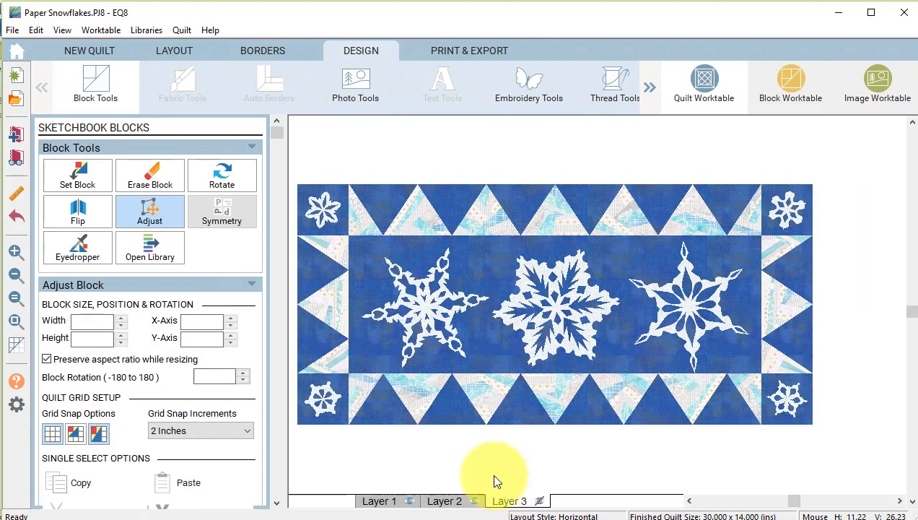
- On Layer 2, move the three large snowflakes down over the quilt's lower border to clear the centre
{"action": "left_click", "coordinate": [456, 505]}
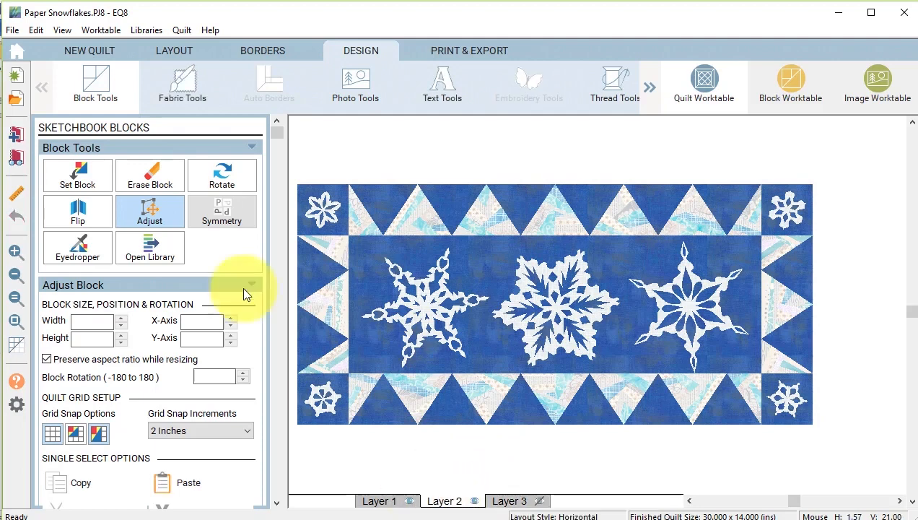
{"action": "left_click", "coordinate": [440, 324]}
{"action": "left_click_drag", "start_coordinate": [430, 308], "coordinate": [361, 370]}
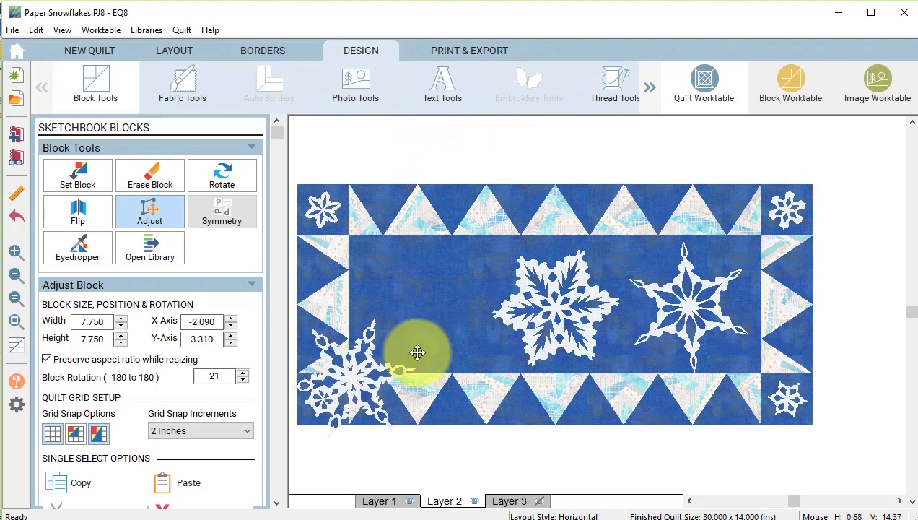
{"action": "left_click", "coordinate": [556, 292]}
{"action": "left_click_drag", "start_coordinate": [553, 291], "coordinate": [547, 394]}
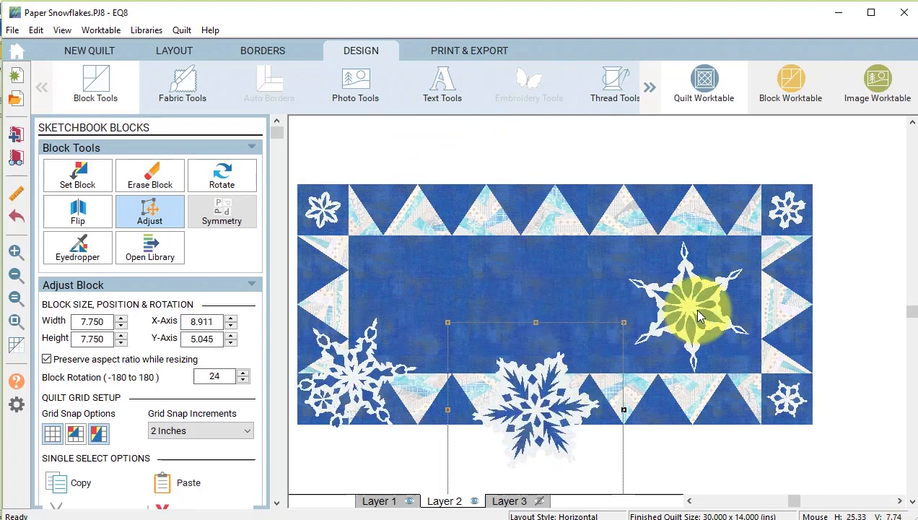
{"action": "left_click", "coordinate": [725, 307]}
{"action": "left_click_drag", "start_coordinate": [726, 307], "coordinate": [690, 408]}
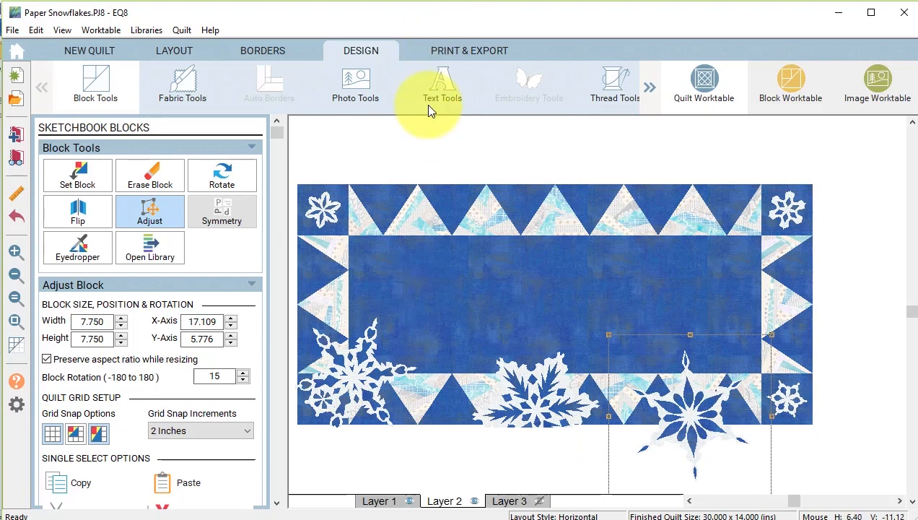
- Add applique text in Eras Bold ITC across the quilt centre reading Paper Snowflakes, the quilter's name and 2019 on three lines
{"action": "left_click", "coordinate": [444, 82]}
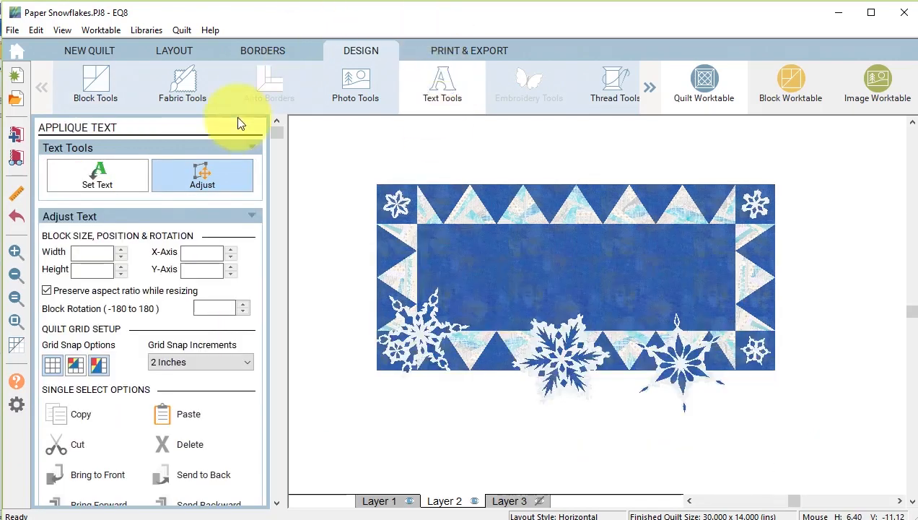
{"action": "left_click", "coordinate": [87, 174]}
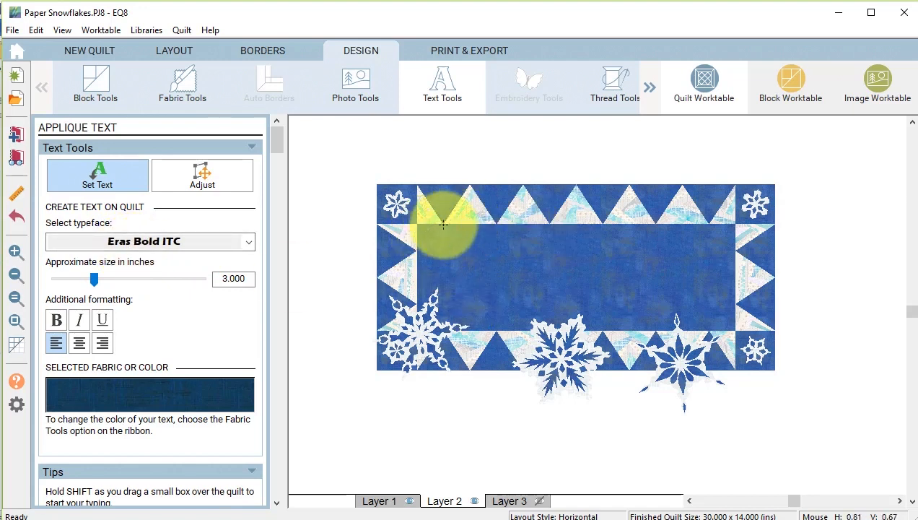
{"action": "left_click_drag", "start_coordinate": [427, 227], "coordinate": [734, 297]}
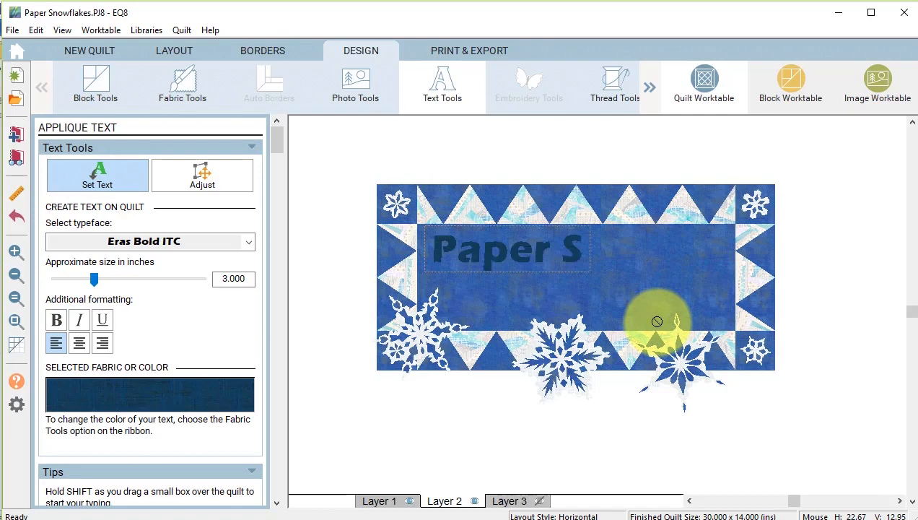
{"action": "type", "text": "Paper Snowflakes"}
{"action": "key", "text": "Return"}
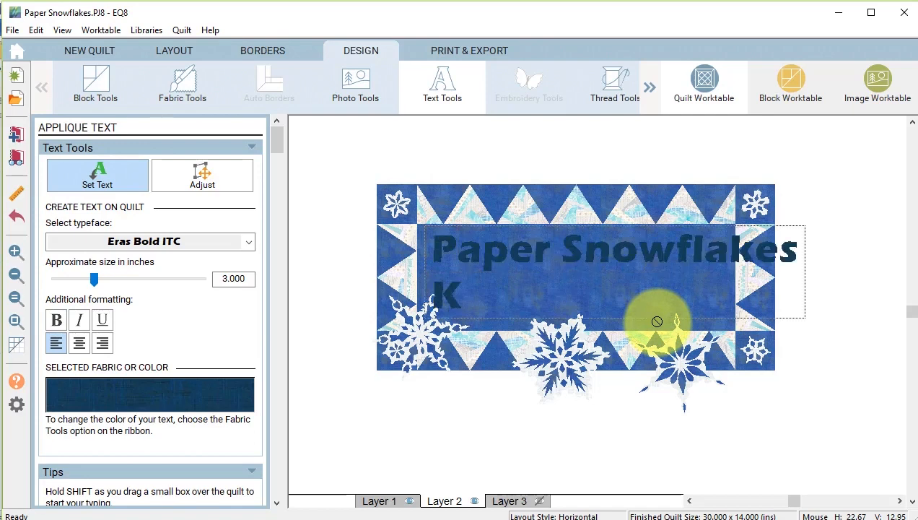
{"action": "type", "text": "Kari Schell"}
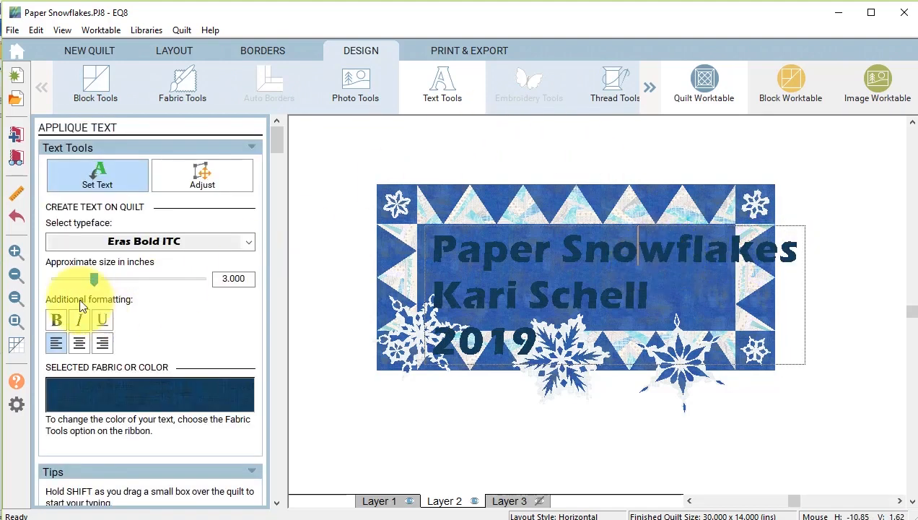
- Set the applique text size to 2.000 inches and centre-align its three lines
{"action": "left_click_drag", "start_coordinate": [94, 277], "coordinate": [77, 277]}
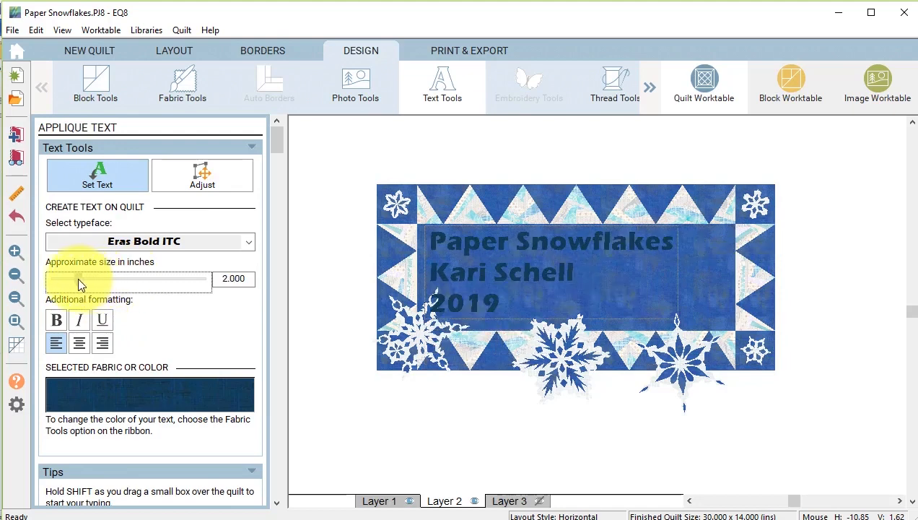
{"action": "left_click", "coordinate": [80, 347]}
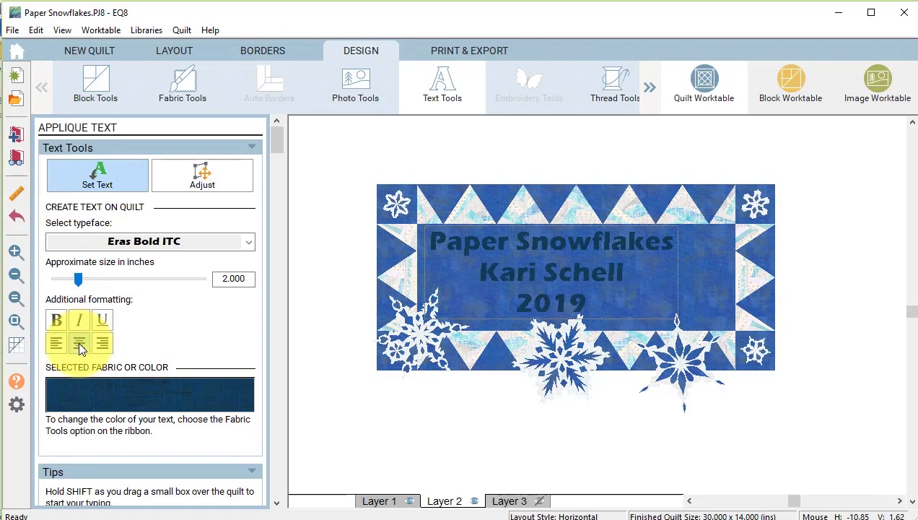
{"action": "left_click", "coordinate": [565, 283]}
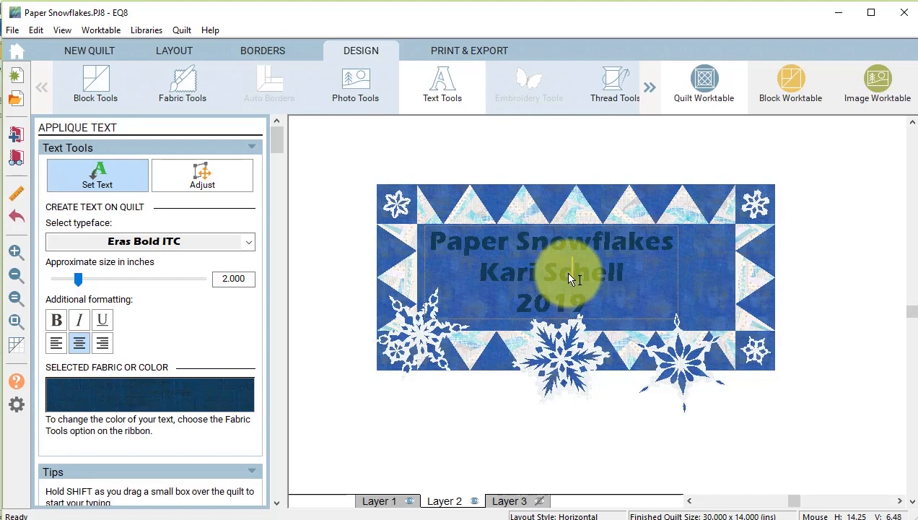
- Centre the applique text block horizontally and vertically on the quilt
{"action": "left_click", "coordinate": [193, 174]}
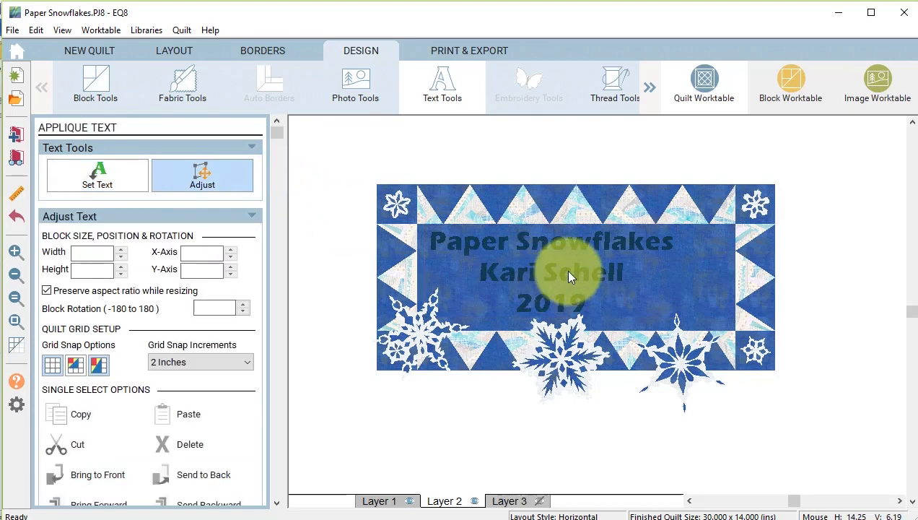
{"action": "left_click", "coordinate": [569, 278]}
{"action": "scroll", "coordinate": [231, 434], "scroll_direction": "down", "scroll_amount": 1}
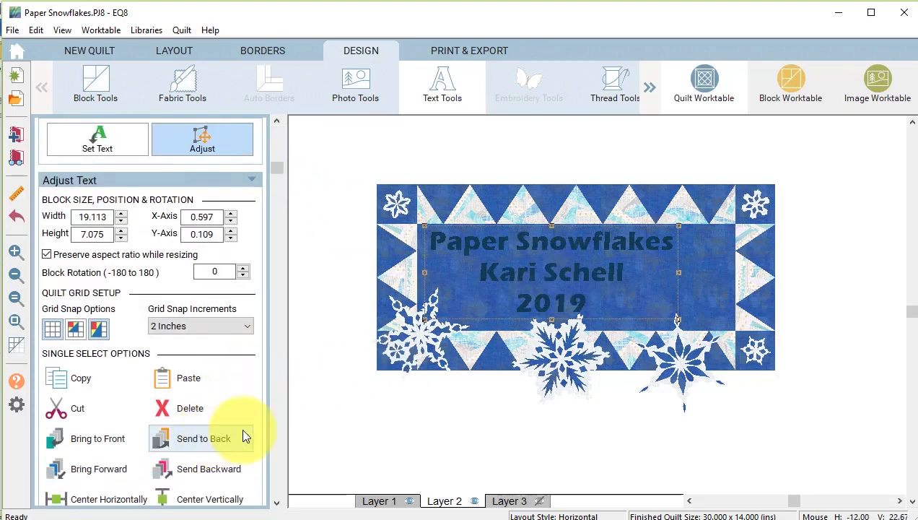
{"action": "scroll", "coordinate": [242, 436], "scroll_direction": "down", "scroll_amount": 1}
{"action": "left_click", "coordinate": [113, 476]}
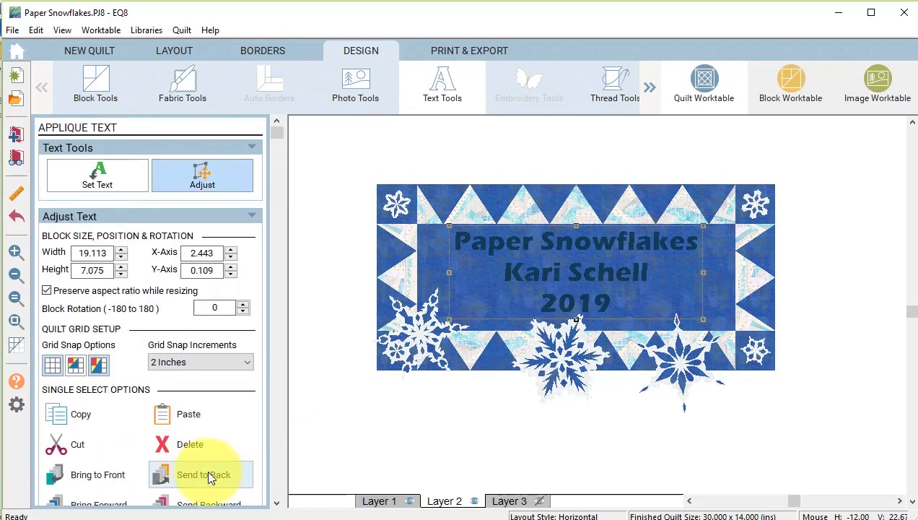
{"action": "scroll", "coordinate": [220, 482], "scroll_direction": "down", "scroll_amount": 2}
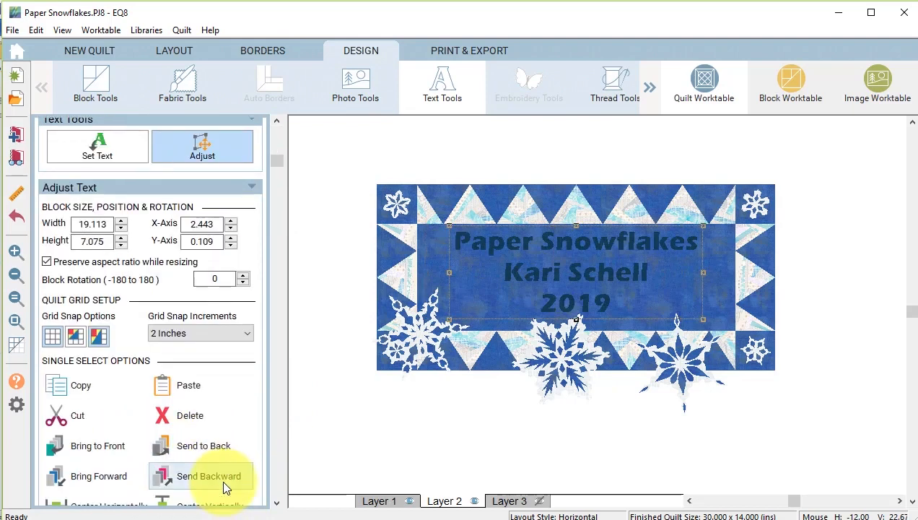
{"action": "scroll", "coordinate": [222, 484], "scroll_direction": "down", "scroll_amount": 1}
{"action": "left_click", "coordinate": [221, 485]}
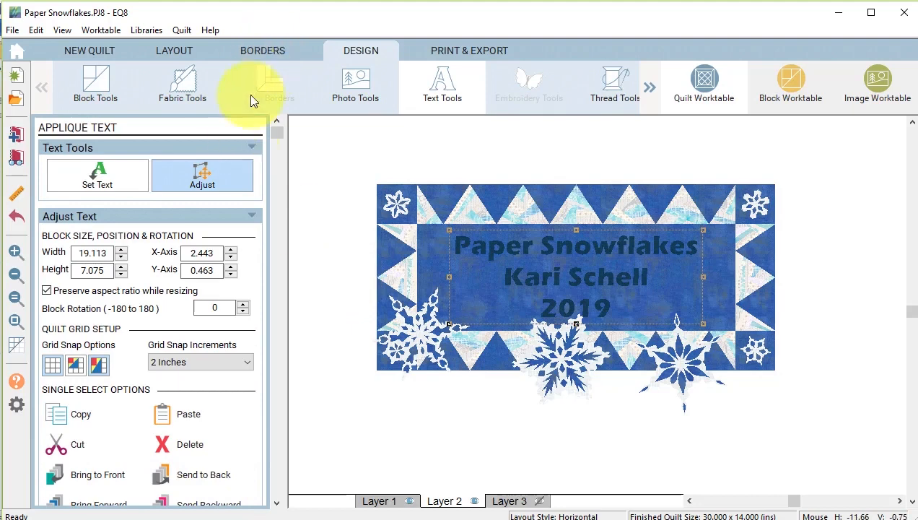
- Recolour all the applique lettering with the white fabric sampled from the snowflakes, using the Spraycan
{"action": "left_click", "coordinate": [182, 87]}
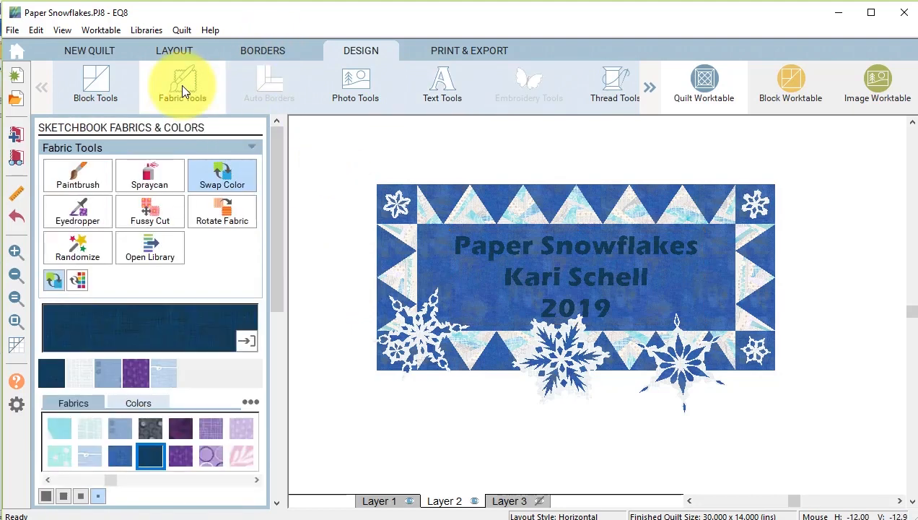
{"action": "left_click", "coordinate": [78, 211]}
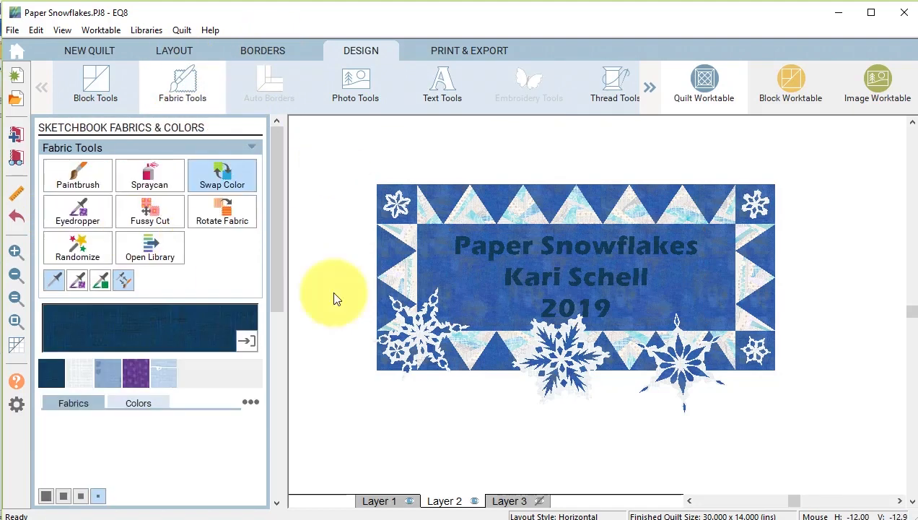
{"action": "left_click", "coordinate": [450, 318]}
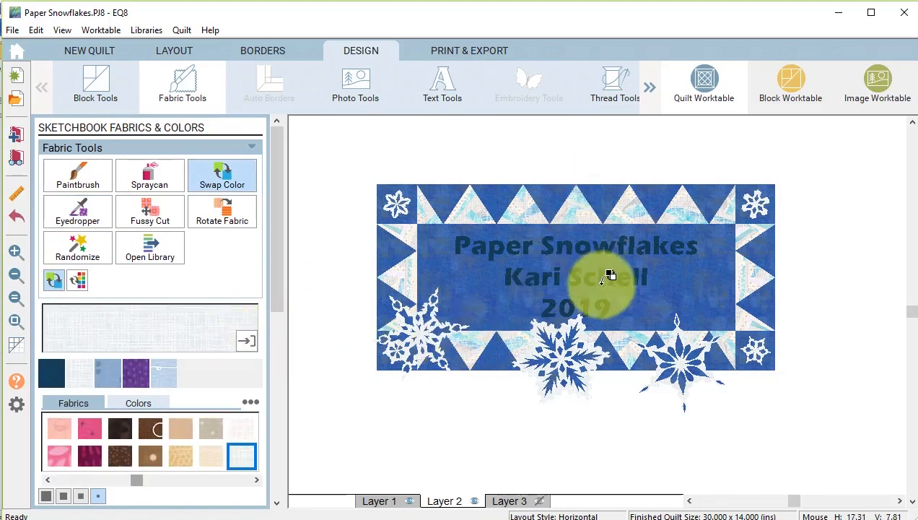
{"action": "left_click", "coordinate": [147, 178]}
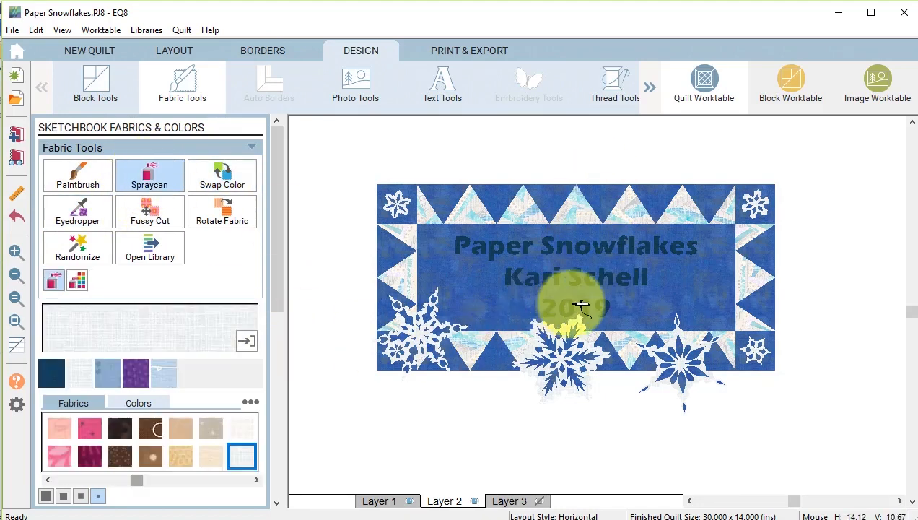
{"action": "left_click", "coordinate": [585, 281]}
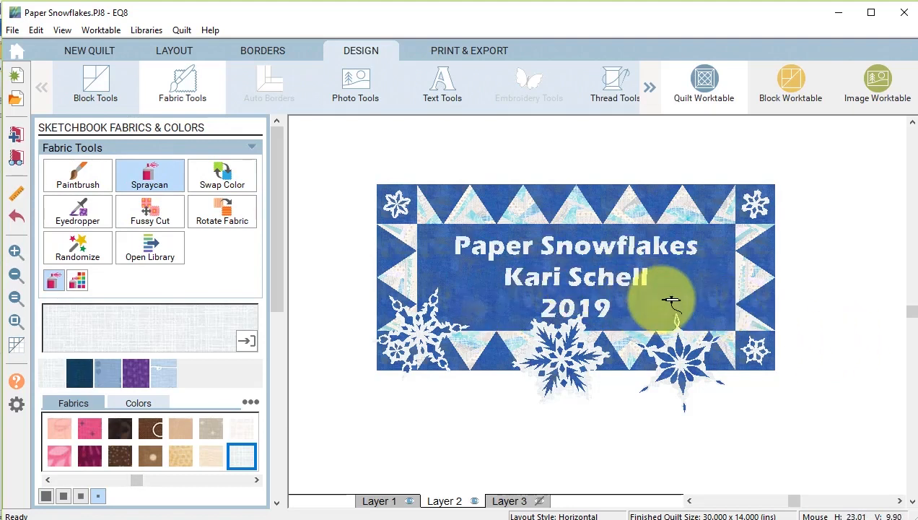
- Shrink the leftmost large snowflake to 4.000 inches and place it in the centre panel, left of the text's second line
{"action": "left_click", "coordinate": [100, 105]}
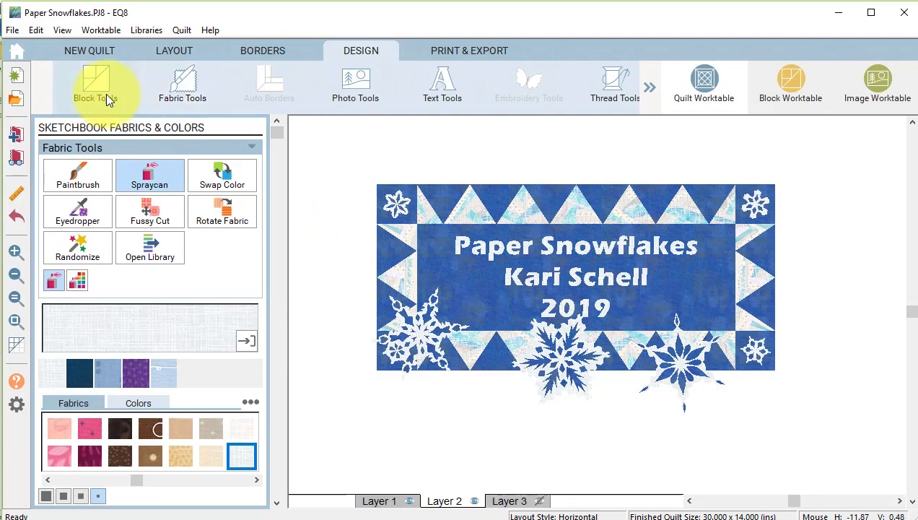
{"action": "left_click", "coordinate": [148, 208]}
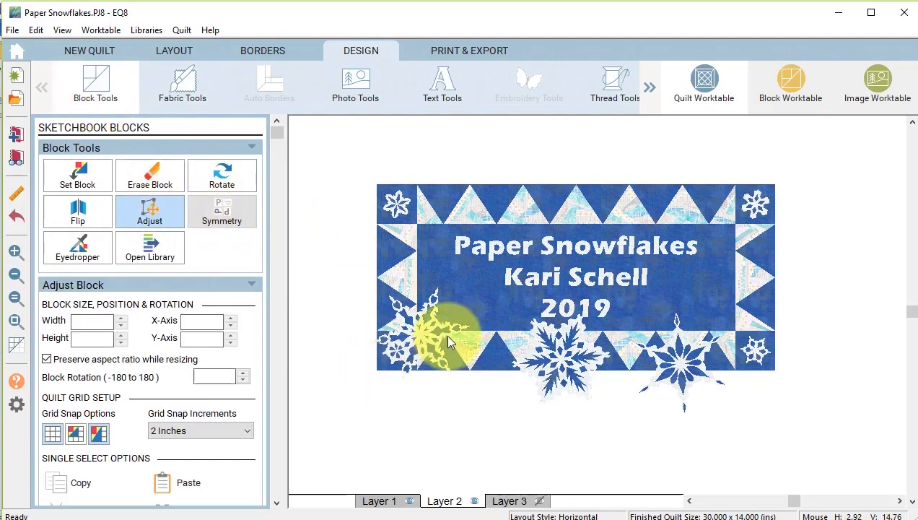
{"action": "left_click", "coordinate": [427, 333]}
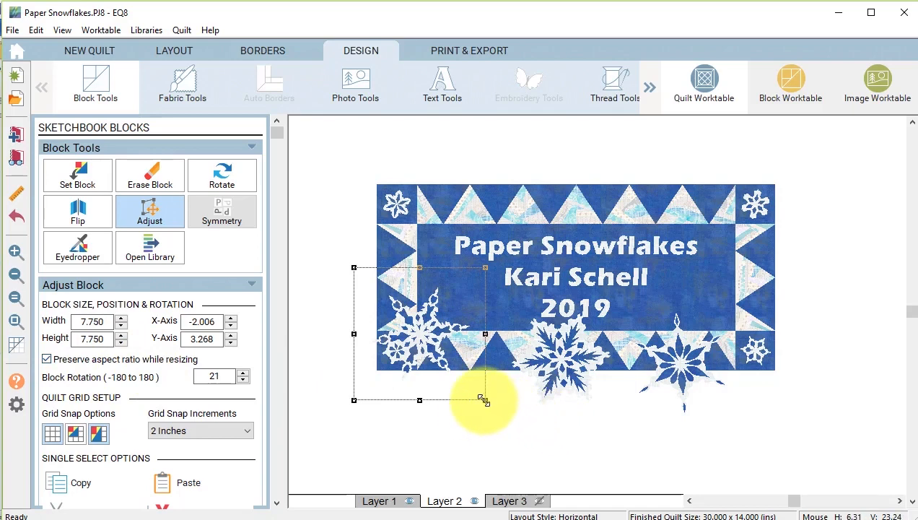
{"action": "left_click_drag", "start_coordinate": [483, 400], "coordinate": [404, 349]}
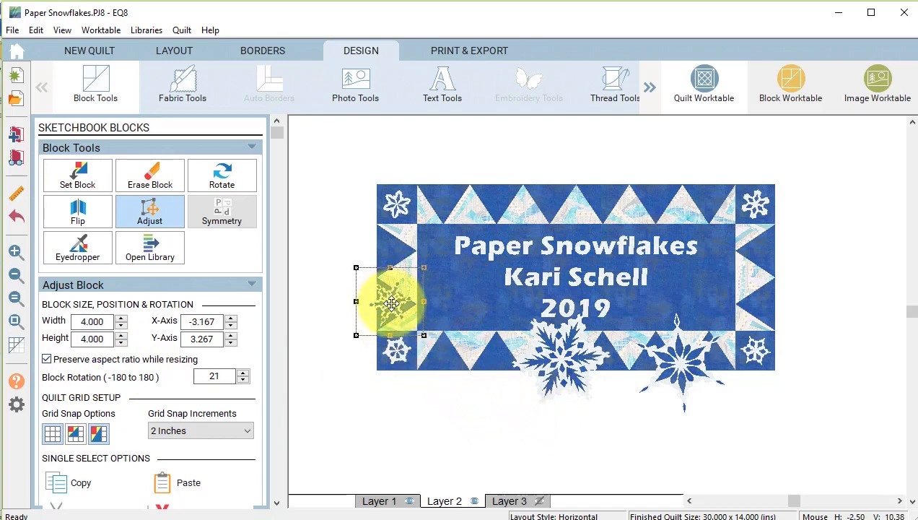
{"action": "left_click_drag", "start_coordinate": [391, 303], "coordinate": [447, 281]}
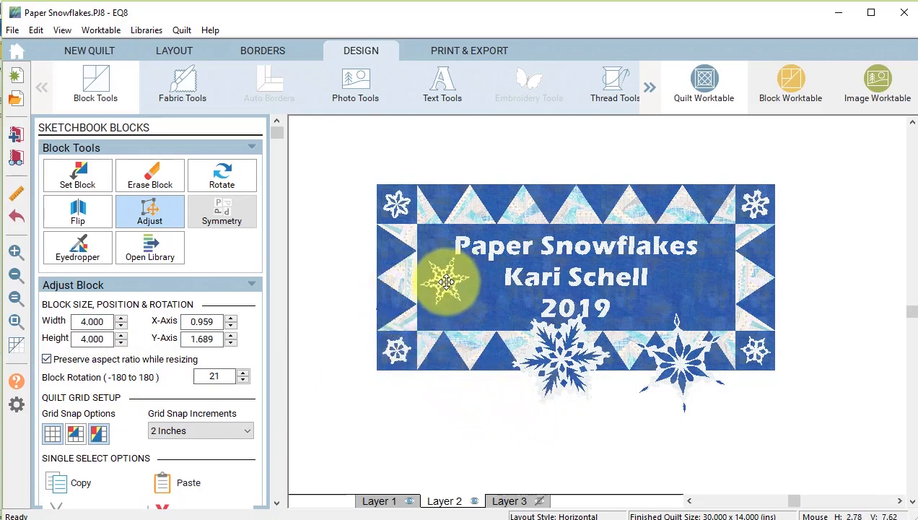
- Shrink the middle large snowflake and place it in the centre panel between the first snowflake and 2019
{"action": "left_click", "coordinate": [549, 345]}
{"action": "left_click_drag", "start_coordinate": [634, 435], "coordinate": [570, 380]}
{"action": "left_click_drag", "start_coordinate": [541, 340], "coordinate": [489, 318]}
- Resize the remaining large snowflake to 6.000 inches and place it in the centre panel, right of 2019
{"action": "left_click", "coordinate": [679, 363]}
{"action": "left_click_drag", "start_coordinate": [740, 425], "coordinate": [705, 403]}
{"action": "left_click_drag", "start_coordinate": [666, 344], "coordinate": [688, 296]}
{"action": "left_click_drag", "start_coordinate": [738, 353], "coordinate": [706, 321]}
{"action": "left_click_drag", "start_coordinate": [679, 290], "coordinate": [689, 297]}
{"action": "left_click_drag", "start_coordinate": [715, 326], "coordinate": [733, 335]}
{"action": "left_click_drag", "start_coordinate": [696, 303], "coordinate": [689, 297]}
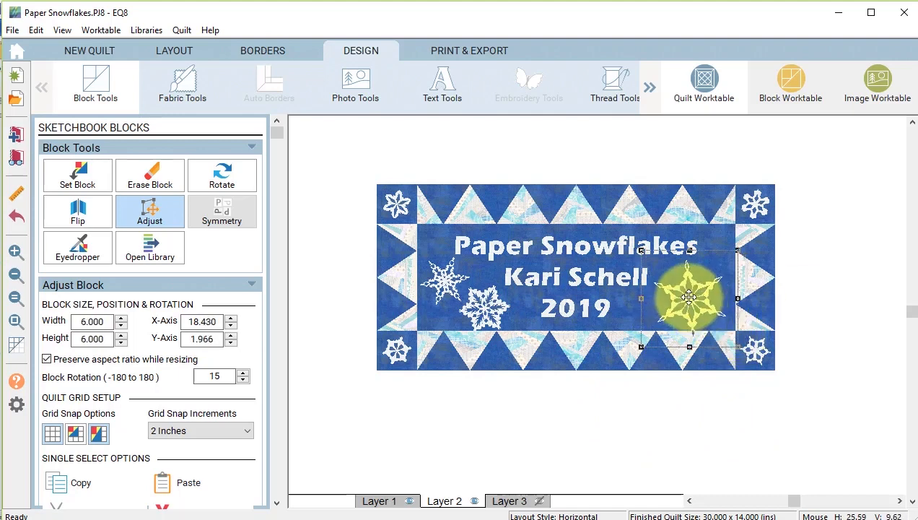
- Rotate the 6.000-inch snowflake to 38 degrees and fine-tune its position right of the text
{"action": "left_click", "coordinate": [689, 297]}
{"action": "left_click_drag", "start_coordinate": [738, 250], "coordinate": [757, 269]}
{"action": "left_click_drag", "start_coordinate": [700, 299], "coordinate": [701, 298]}
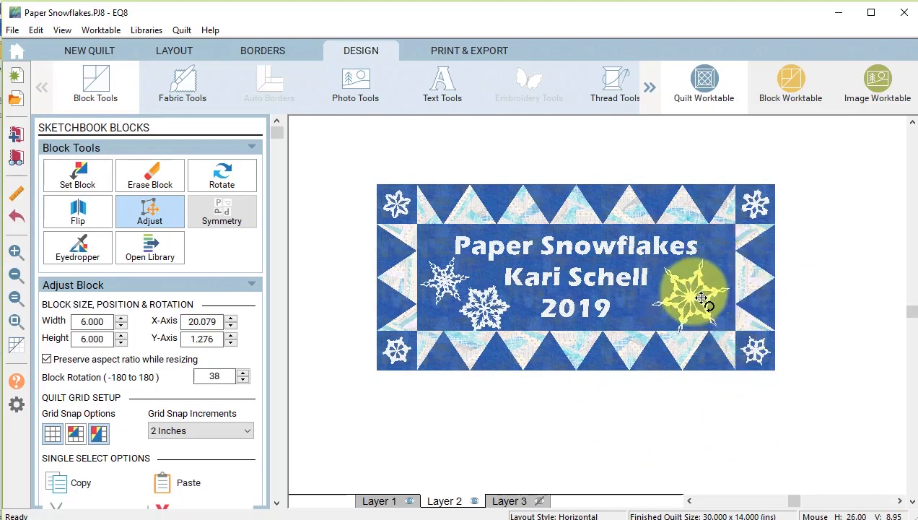
{"action": "left_click", "coordinate": [489, 202]}
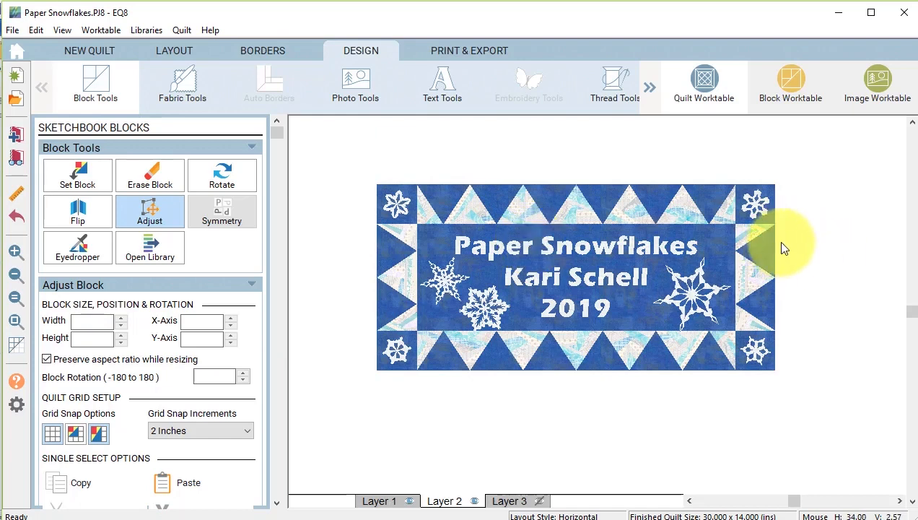
- Add a second, outer border in the Mitered style, 0.500 inches wide on all sides
{"action": "left_click", "coordinate": [264, 52]}
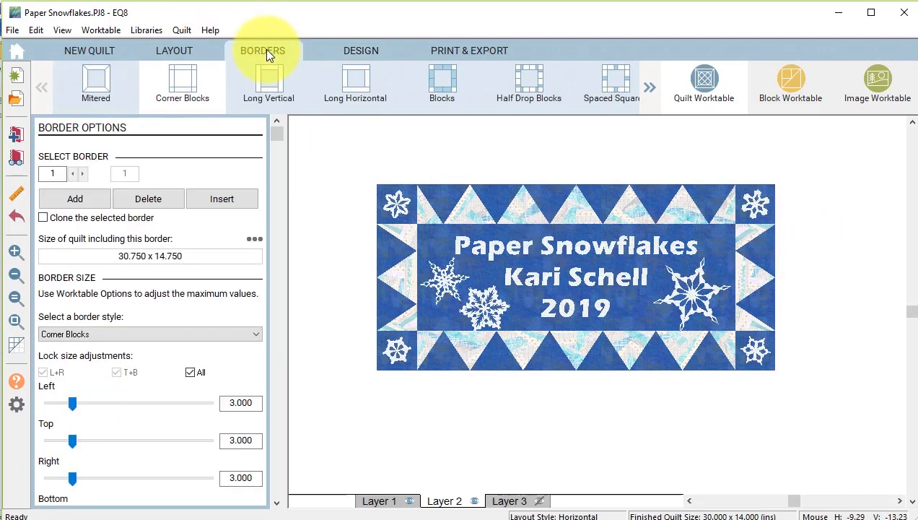
{"action": "left_click", "coordinate": [75, 198]}
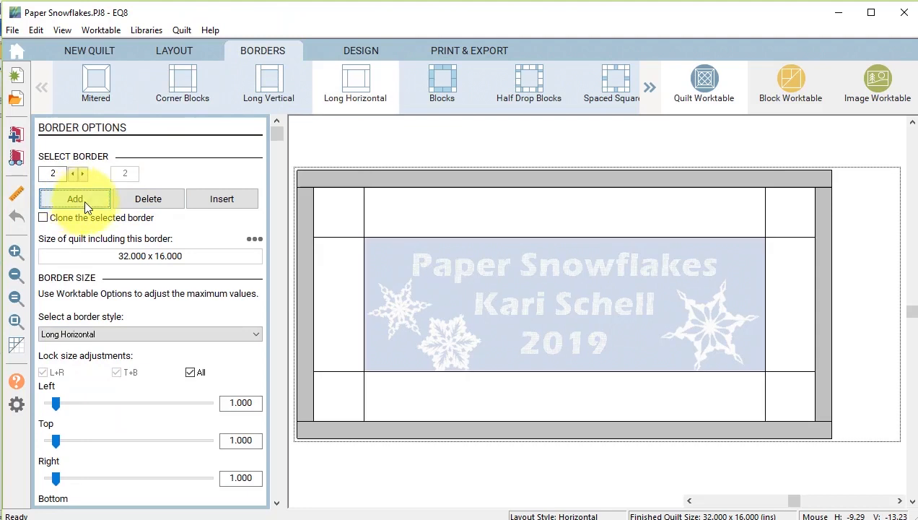
{"action": "left_click", "coordinate": [257, 338]}
{"action": "left_click", "coordinate": [77, 348]}
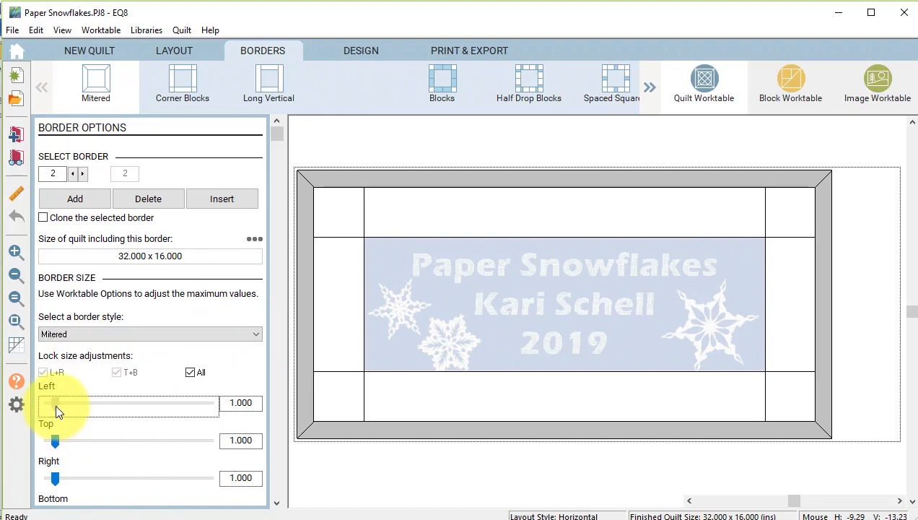
{"action": "left_click_drag", "start_coordinate": [56, 403], "coordinate": [52, 403]}
{"action": "left_click", "coordinate": [88, 401]}
{"action": "left_click", "coordinate": [91, 401]}
{"action": "left_click", "coordinate": [91, 401]}
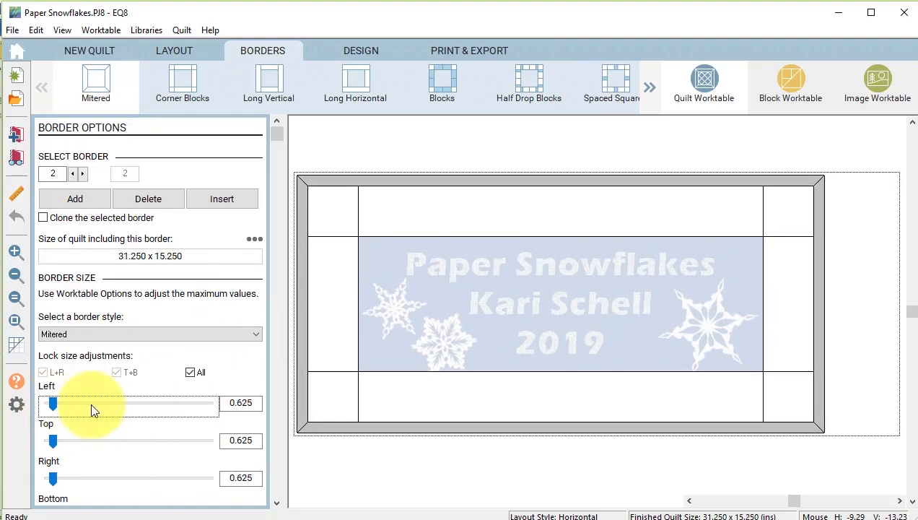
{"action": "left_click", "coordinate": [48, 407]}
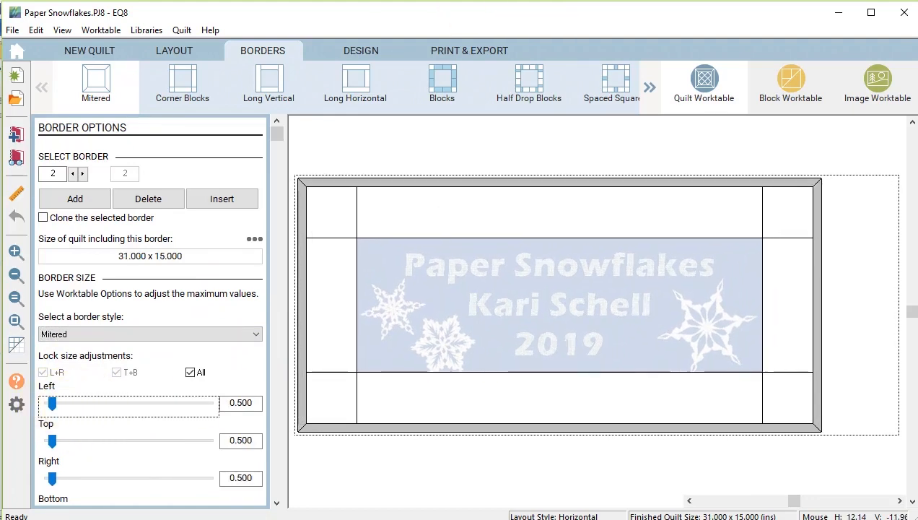
- On Layer 1, fill all sides of the new outer border with the dark navy fabric using the Spraycan
{"action": "left_click", "coordinate": [368, 55]}
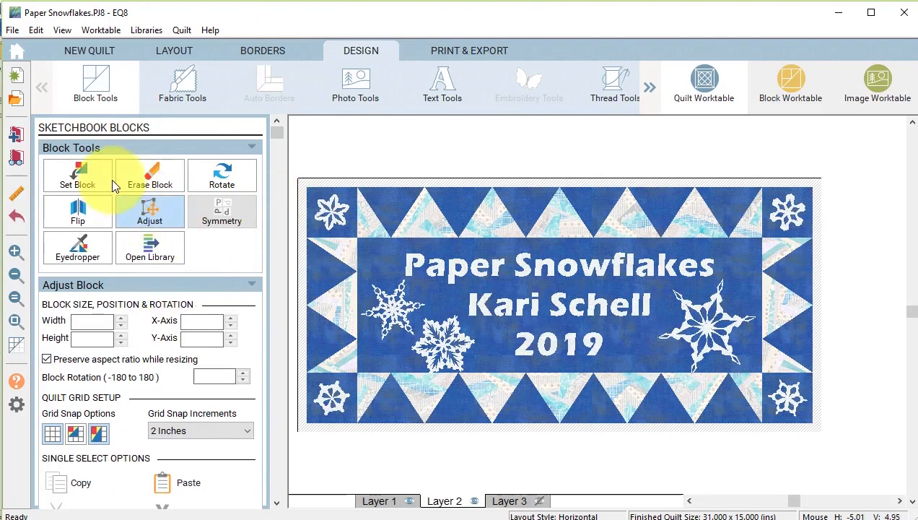
{"action": "left_click", "coordinate": [181, 83]}
{"action": "left_click", "coordinate": [374, 500]}
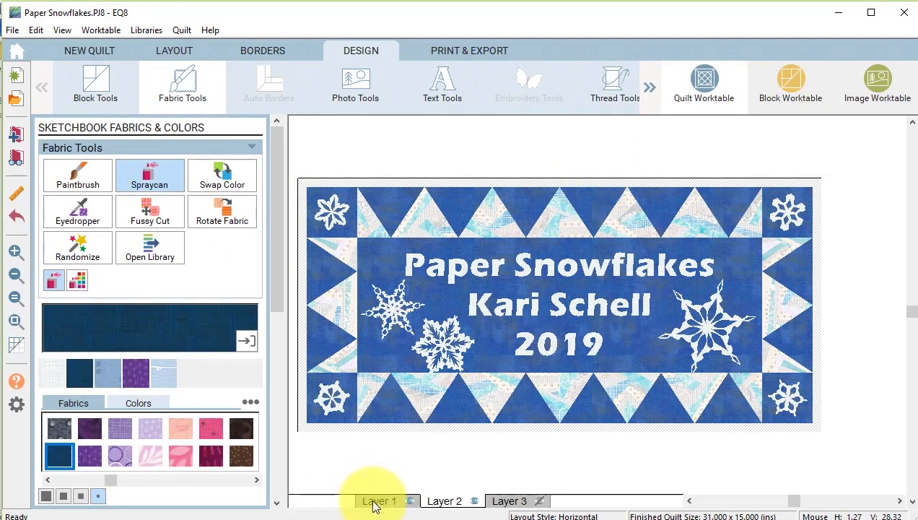
{"action": "left_click", "coordinate": [472, 182]}
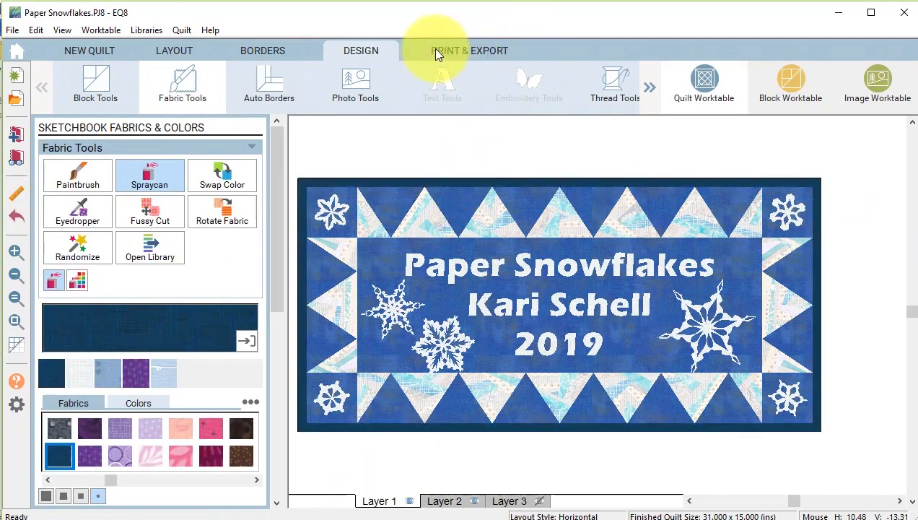
- Export the quilt as a PNG image named Paper Snowflakes Label in the My EQ8 Images folder
{"action": "left_click", "coordinate": [469, 51]}
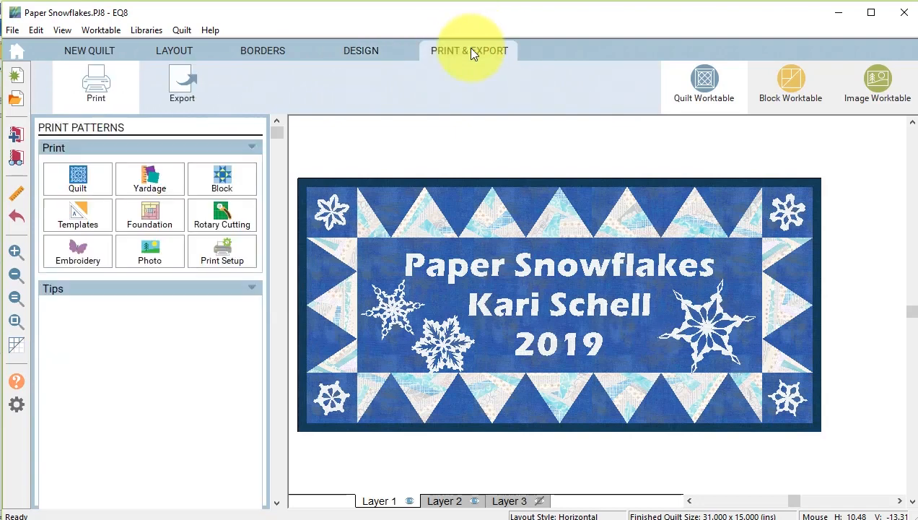
{"action": "left_click", "coordinate": [181, 90]}
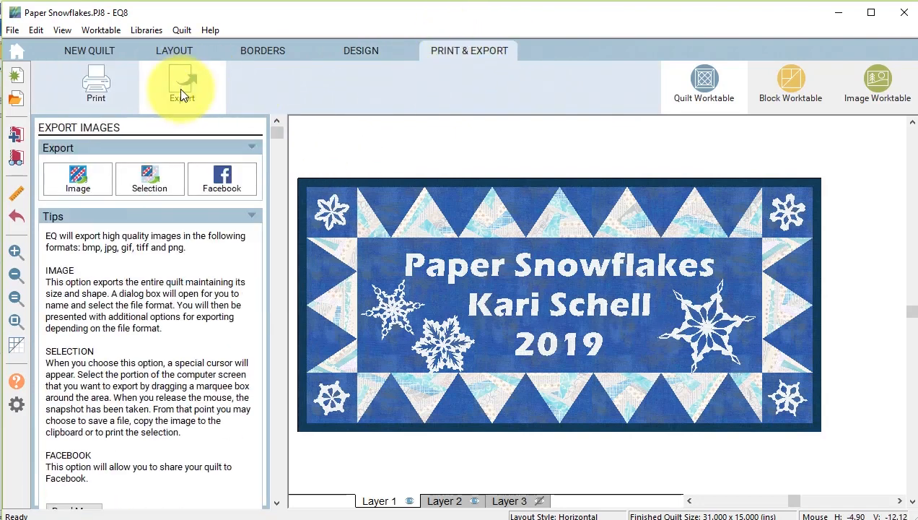
{"action": "left_click", "coordinate": [78, 181]}
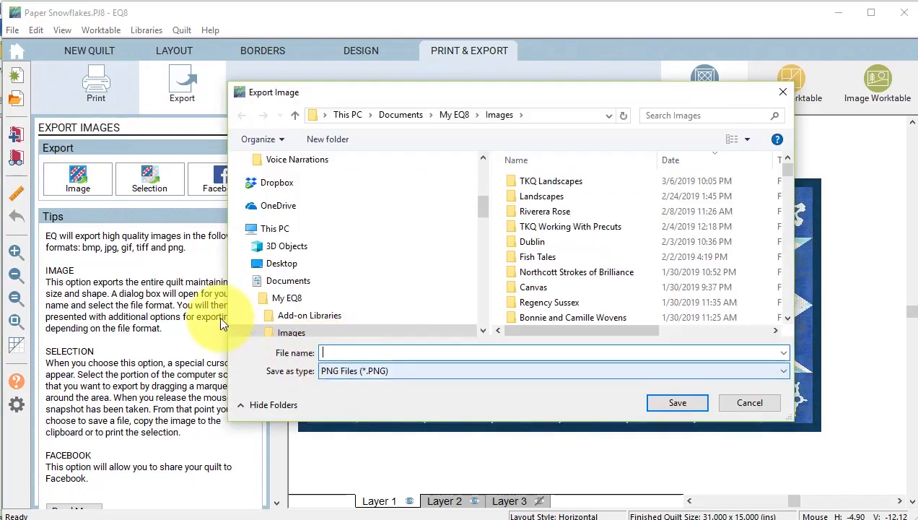
{"action": "type", "text": "Pape"}
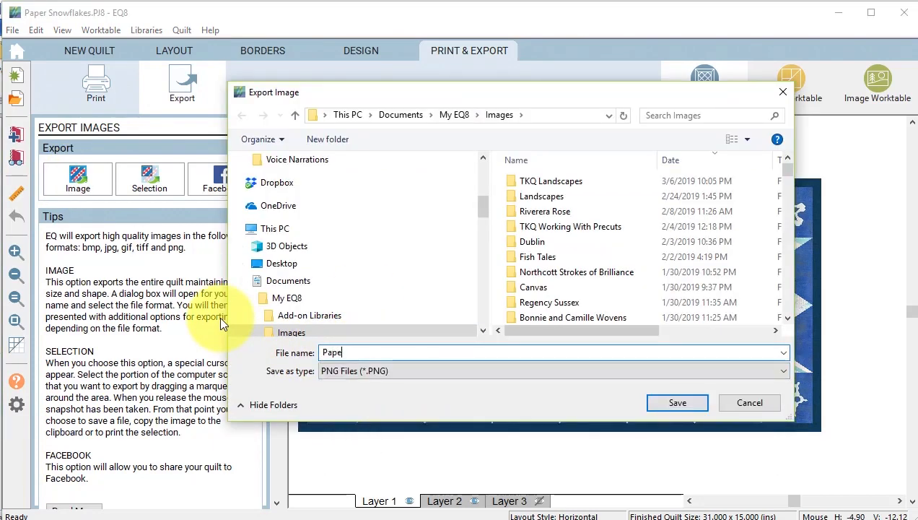
{"action": "type", "text": "r Snowflakes Label"}
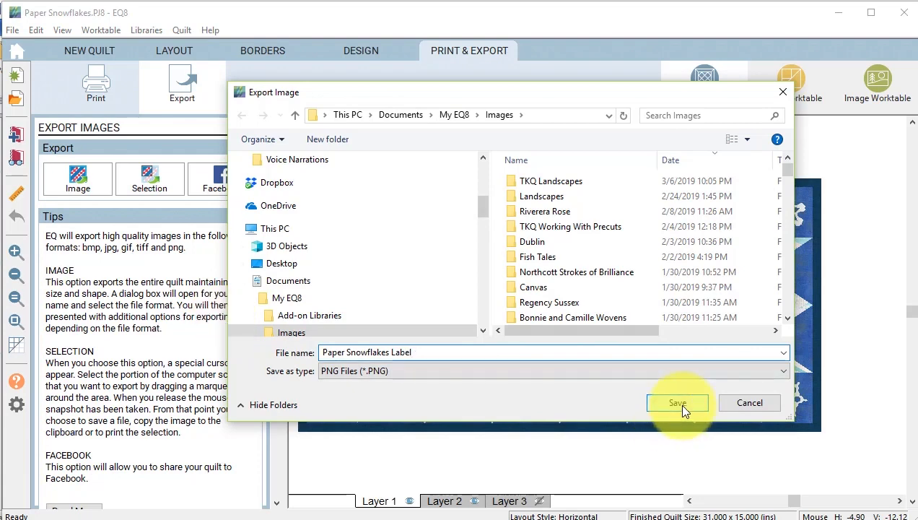
{"action": "left_click", "coordinate": [678, 404]}
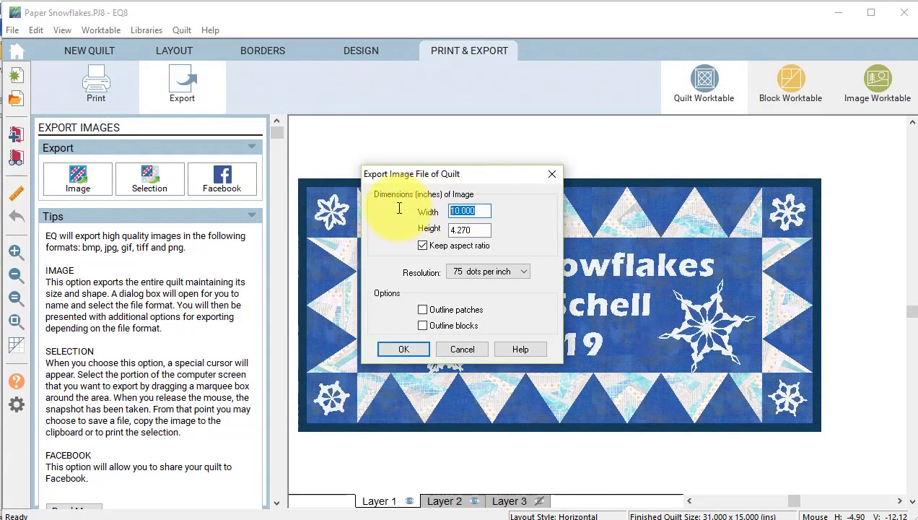
- Set the exported image's width to 8 inches and its resolution to 300 dots per inch
{"action": "type", "text": "8"}
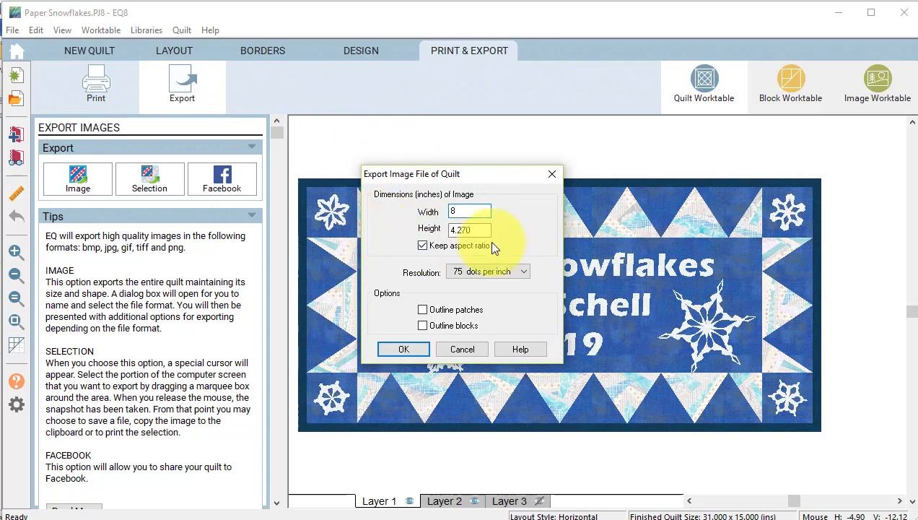
{"action": "left_click", "coordinate": [524, 274]}
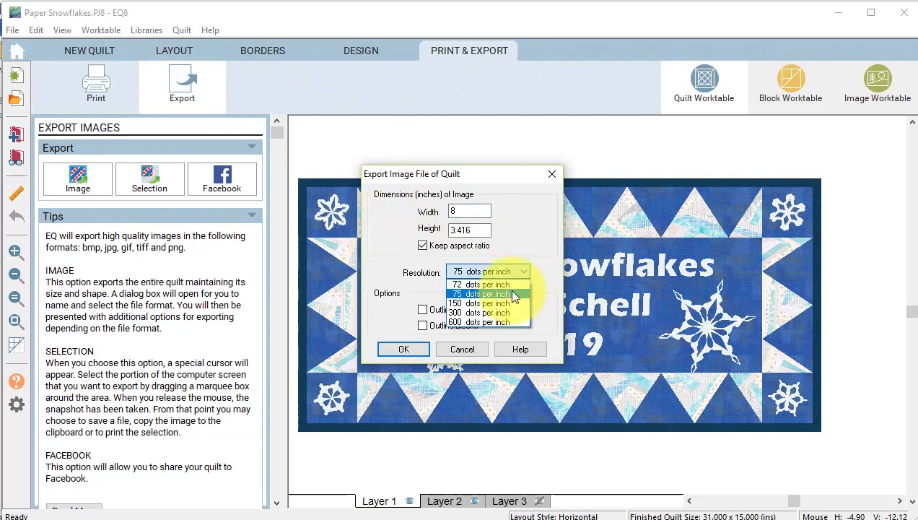
{"action": "left_click", "coordinate": [500, 316]}
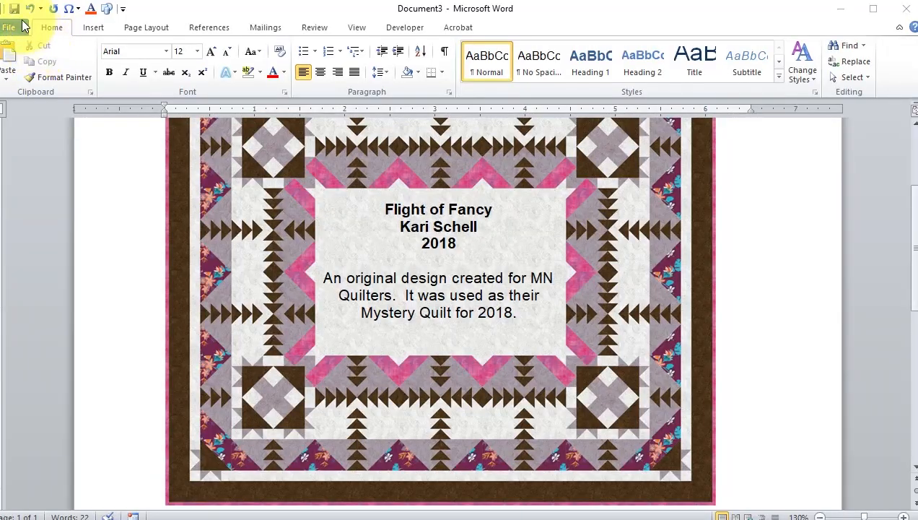
- In the Word document, insert the picture Paper Snowflakes Label.PNG from the My EQ8 Images folder after the Flight of Fancy label
{"action": "left_click", "coordinate": [96, 29]}
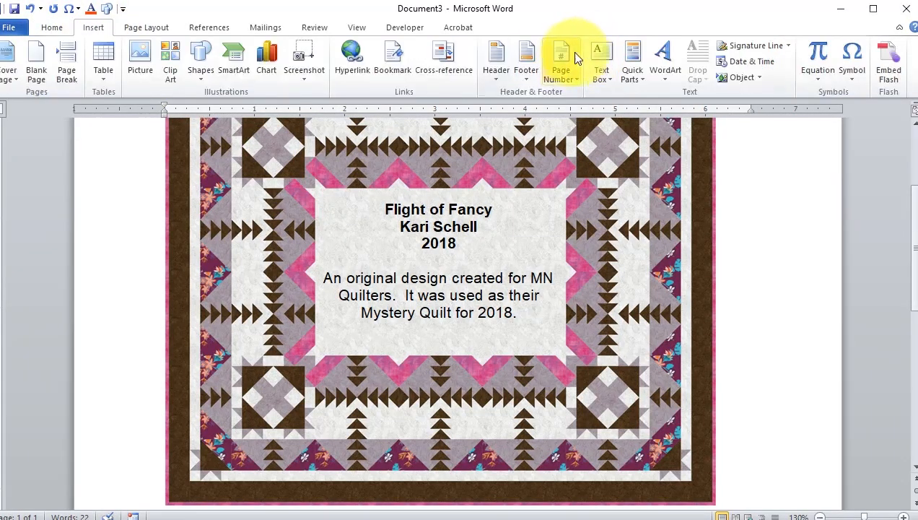
{"action": "left_click", "coordinate": [140, 61]}
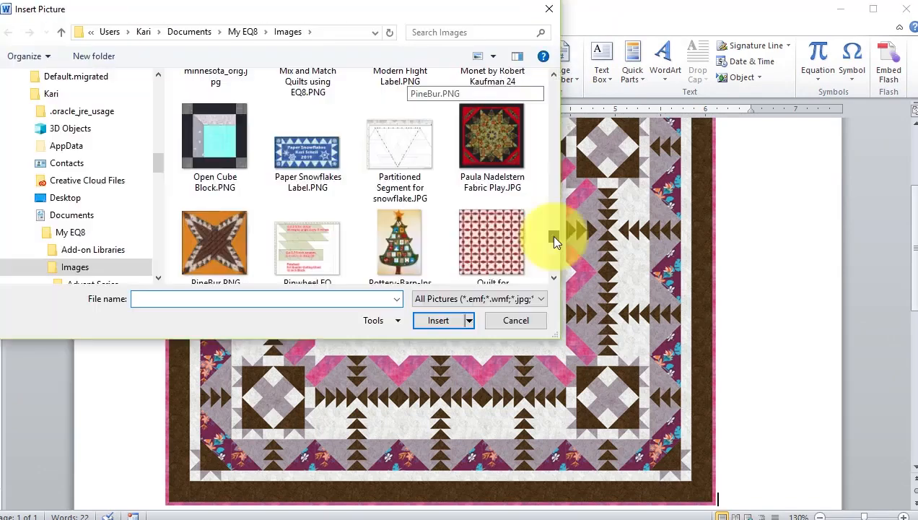
{"action": "left_click", "coordinate": [304, 152]}
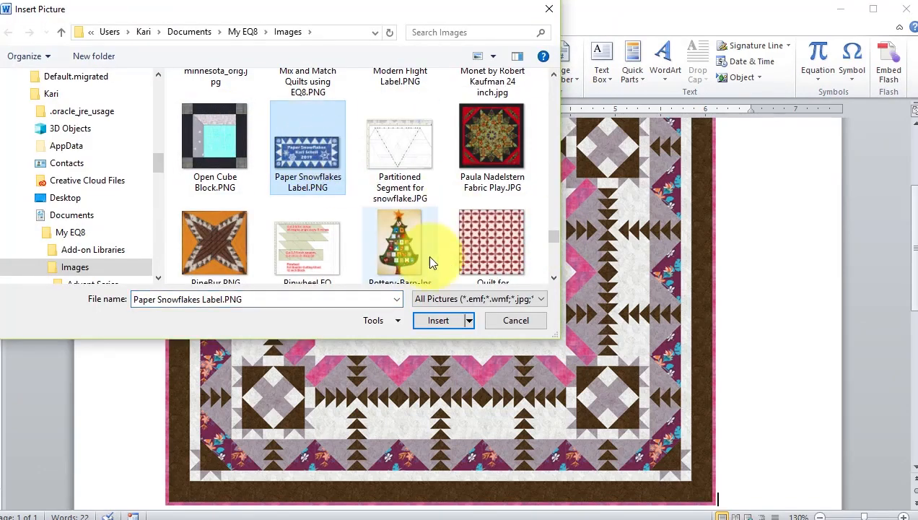
{"action": "left_click", "coordinate": [442, 320]}
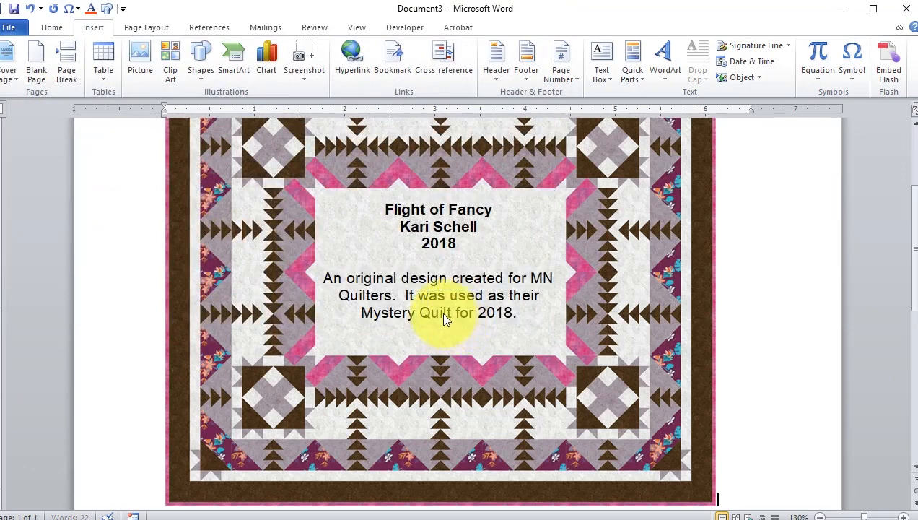
- Set the text wrapping of the Paper Snowflakes label picture to In Front of Text
{"action": "right_click", "coordinate": [296, 198]}
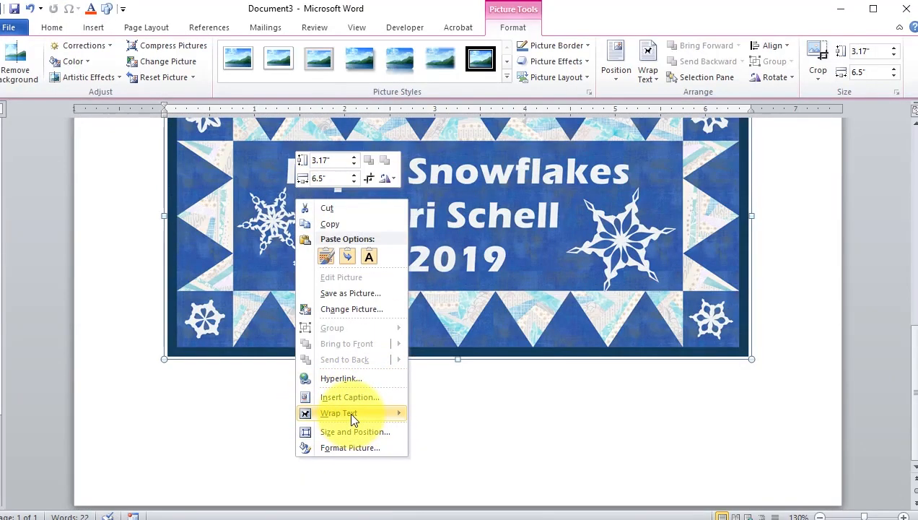
{"action": "mouse_move", "coordinate": [352, 417]}
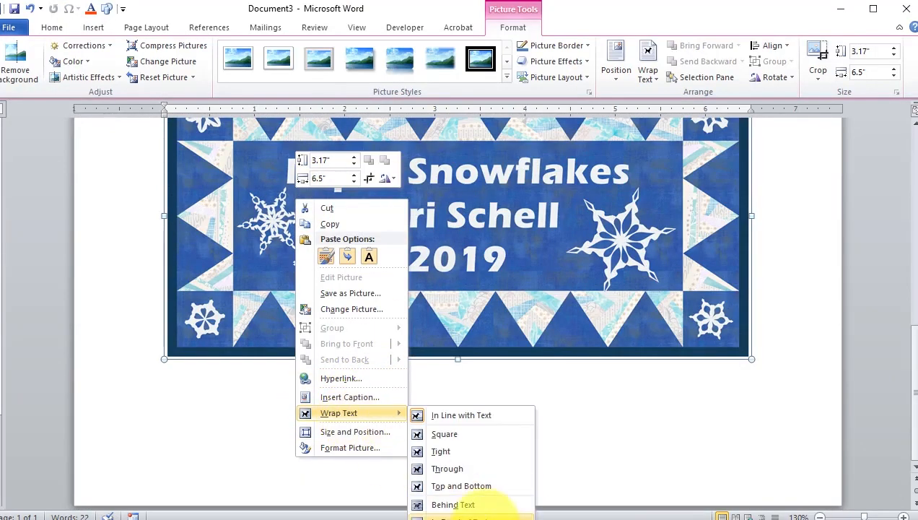
{"action": "left_click", "coordinate": [526, 506]}
- Move the Paper Snowflakes label down the page to leave a gap of about 0.8 inch below the Flight of Fancy label, and deselect it
{"action": "scroll", "coordinate": [354, 281], "scroll_direction": "up", "scroll_amount": 3}
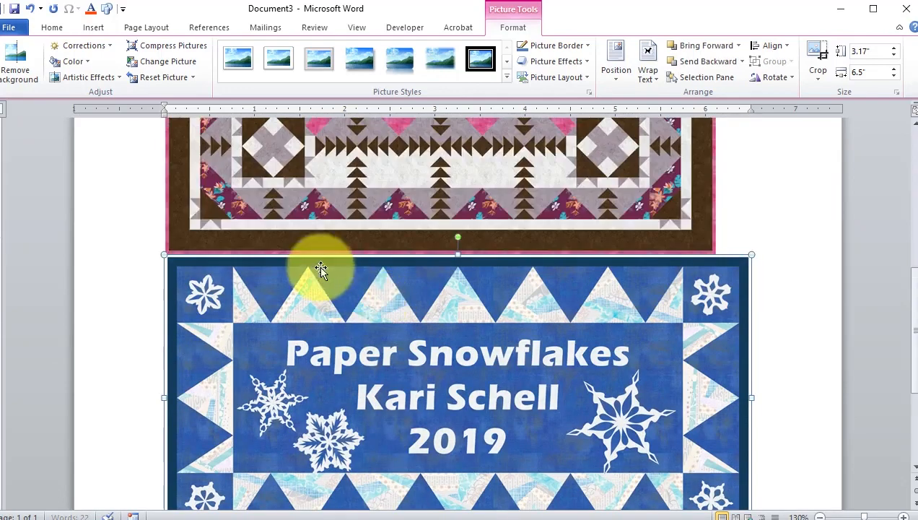
{"action": "left_click_drag", "start_coordinate": [231, 277], "coordinate": [229, 348]}
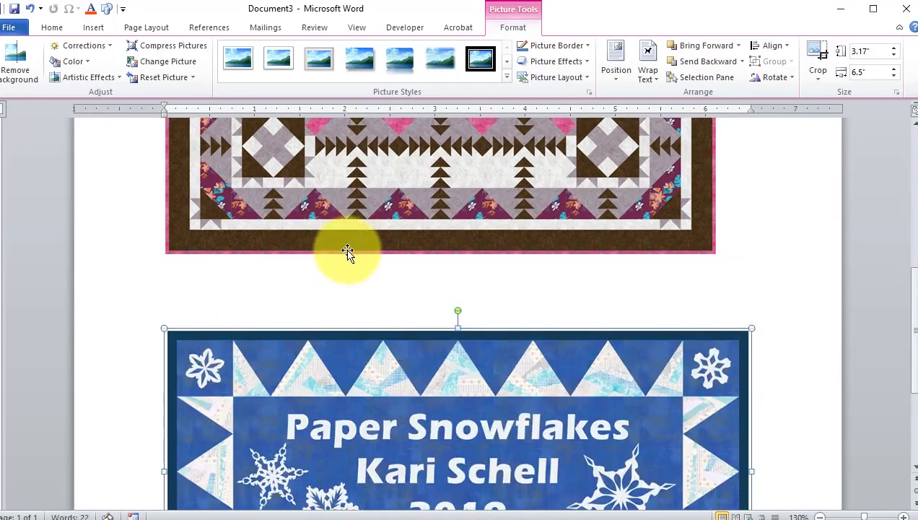
{"action": "scroll", "coordinate": [317, 267], "scroll_direction": "down", "scroll_amount": 3}
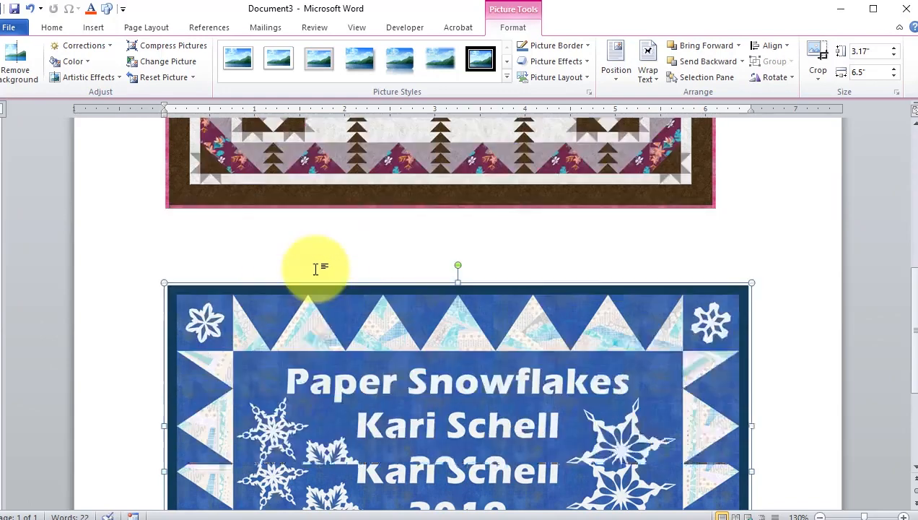
{"action": "scroll", "coordinate": [318, 267], "scroll_direction": "up", "scroll_amount": 2}
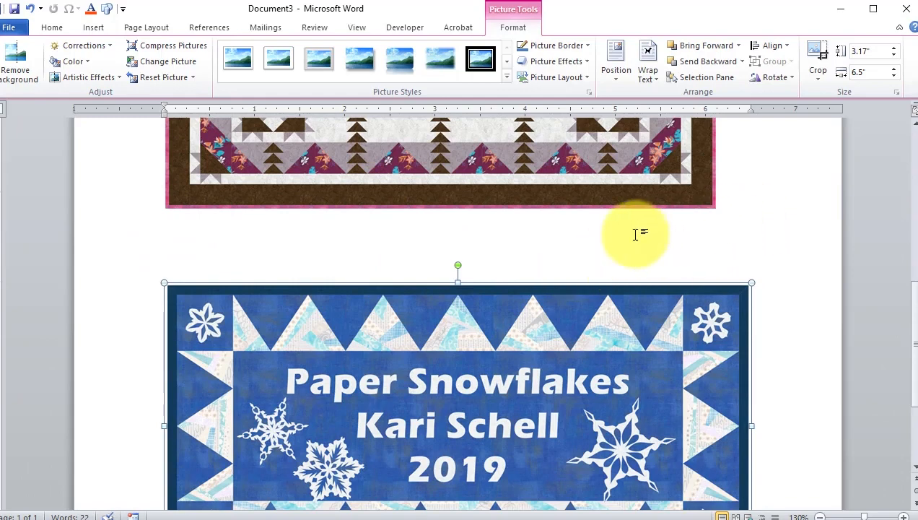
{"action": "scroll", "coordinate": [789, 225], "scroll_direction": "down", "scroll_amount": 1}
{"action": "left_click", "coordinate": [790, 224]}
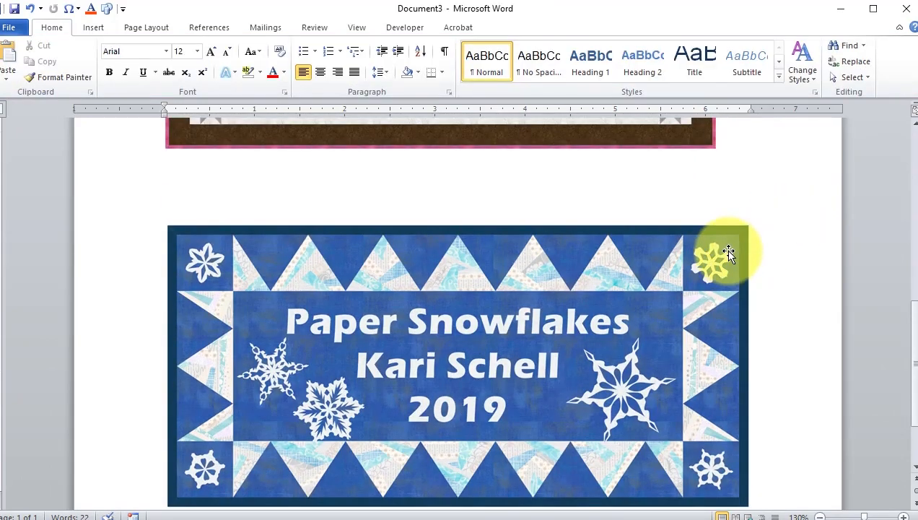
{"action": "scroll", "coordinate": [728, 253], "scroll_direction": "down", "scroll_amount": 1}
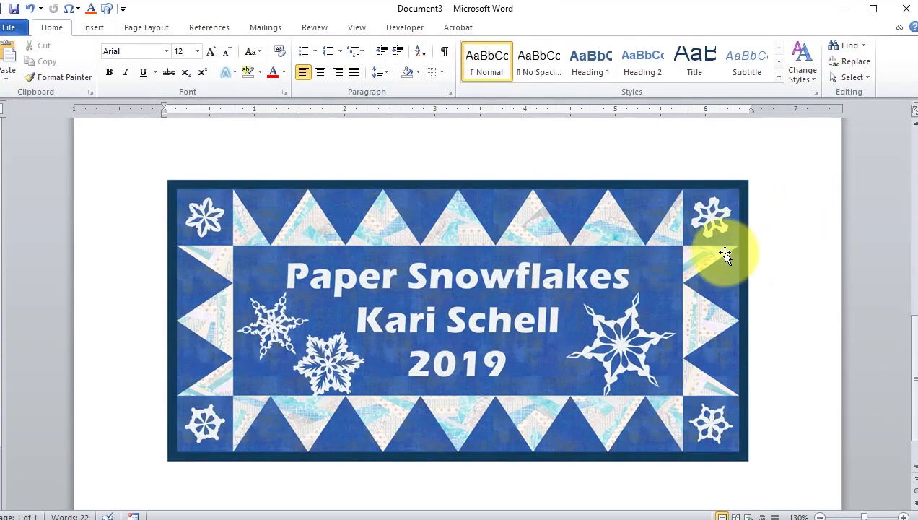